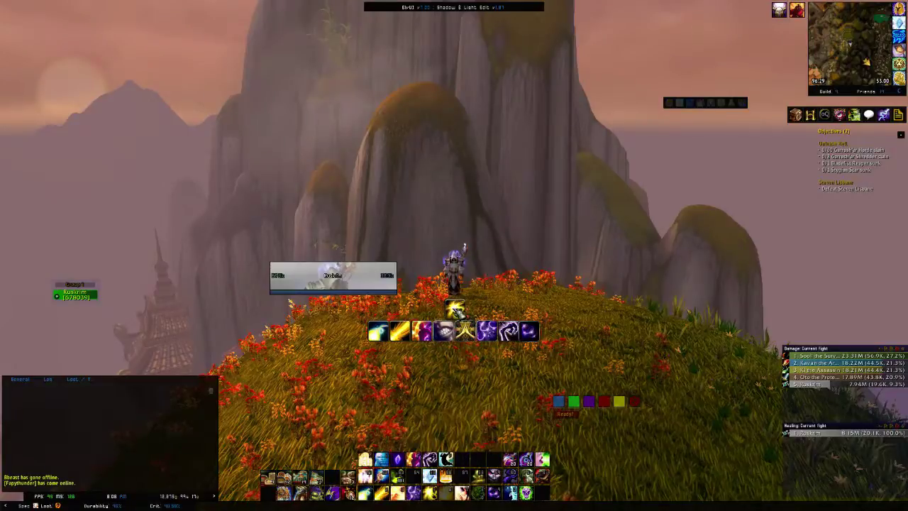
Step: Cast Divine Star to put it on cooldown and open the WeakAuras options with the chat command /wa
key("5")
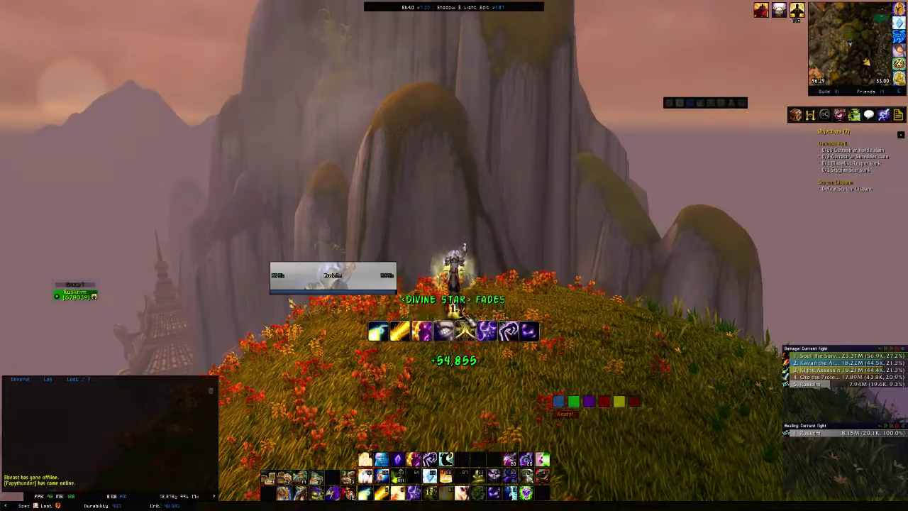
type("/wa")
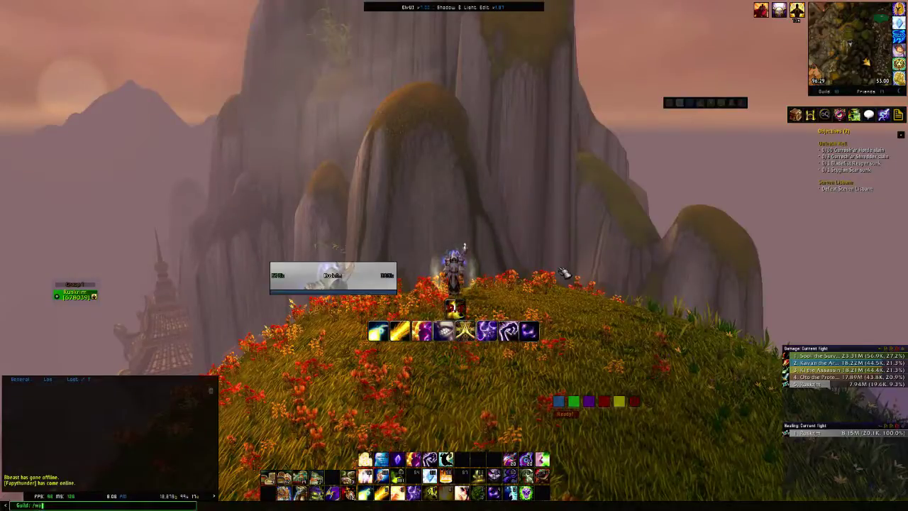
key("Return")
Step: Examine the display settings of the existing DS icon and the Divine Star CD text
scroll(687, 268, "up", 1)
scroll(687, 269, "up", 8)
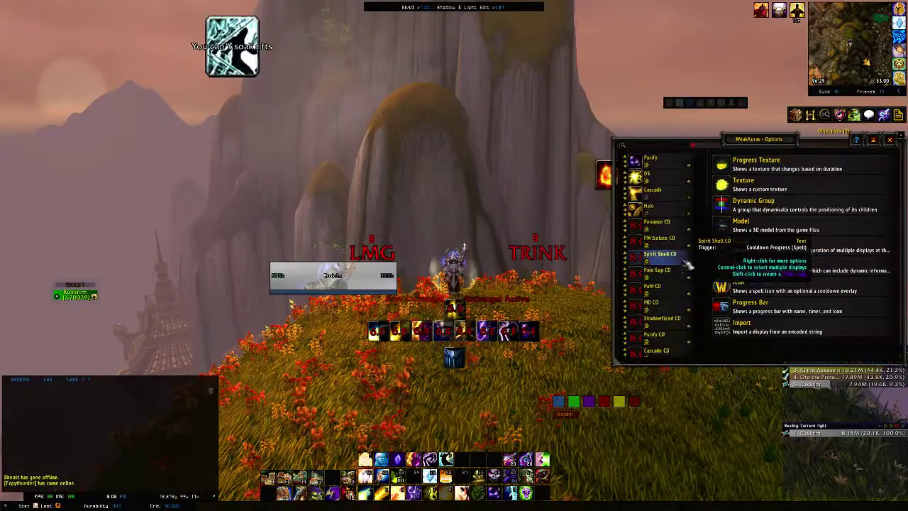
scroll(667, 281, "down", 1)
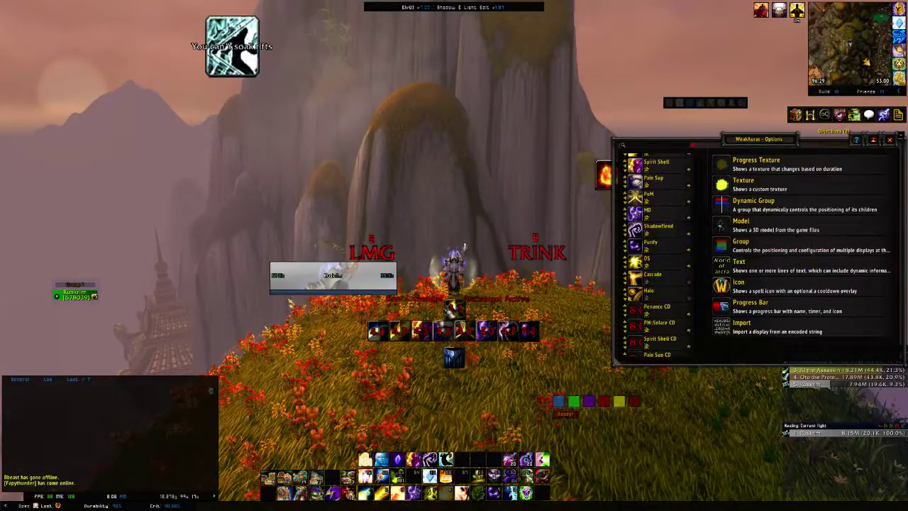
left_click(681, 269)
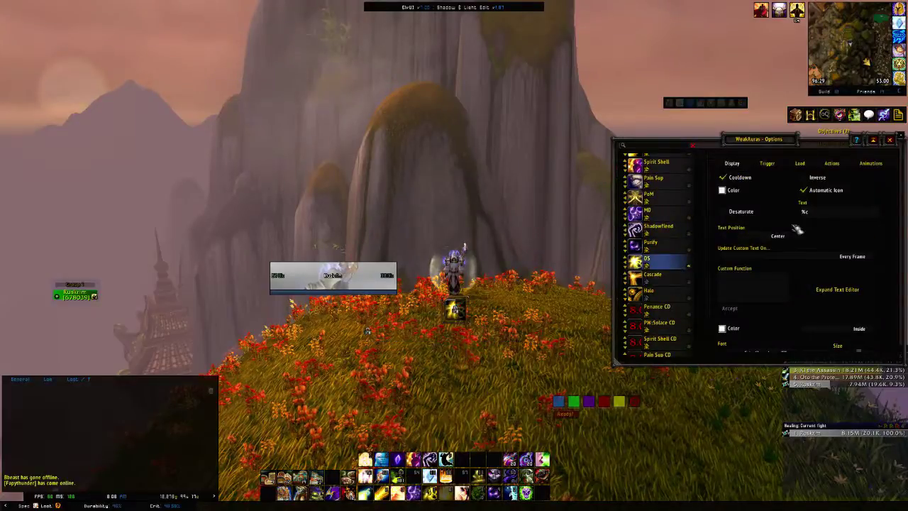
scroll(786, 190, "down", 5)
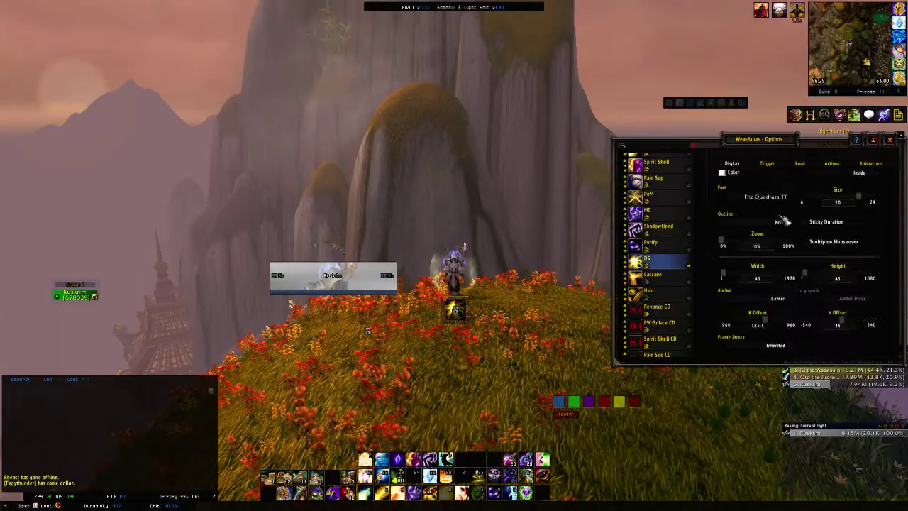
scroll(783, 220, "up", 3)
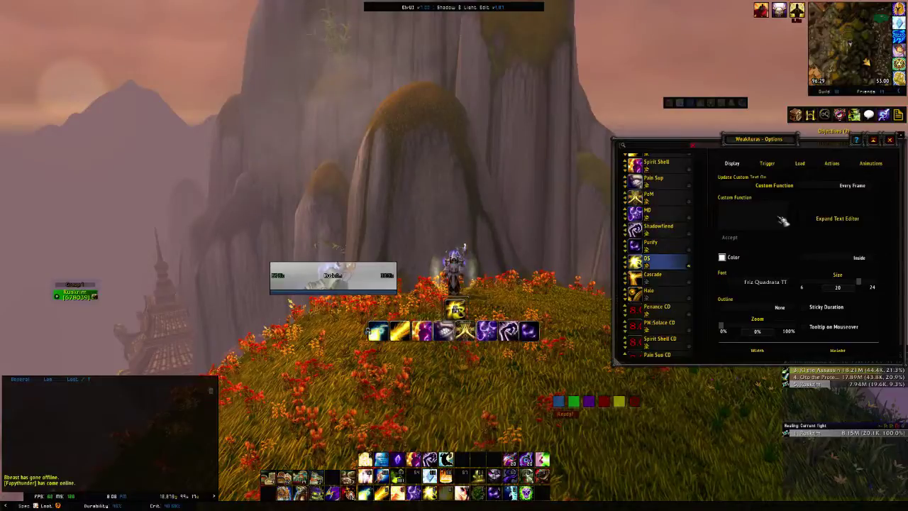
scroll(670, 315, "down", 3)
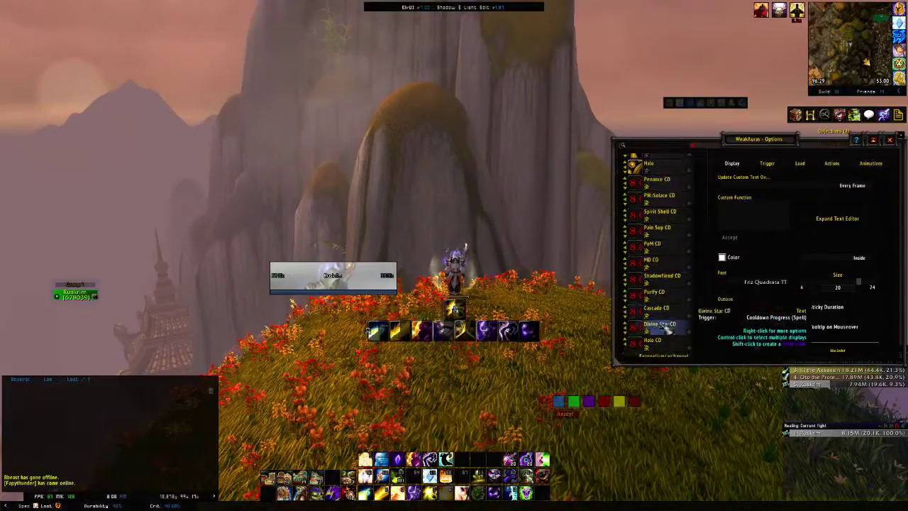
left_click(660, 303)
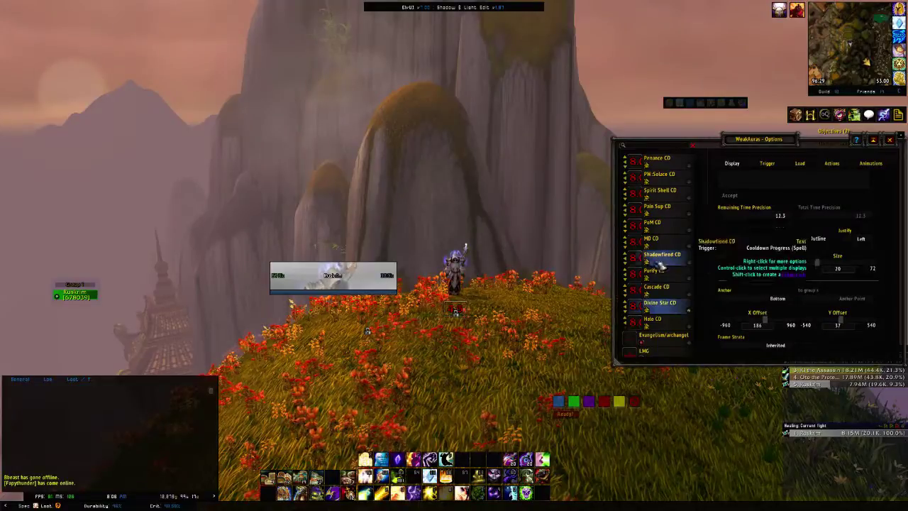
Step: Create a new icon display named Penance youtube and place it above the character at about X 18, Y 294
scroll(660, 255, "up", 4)
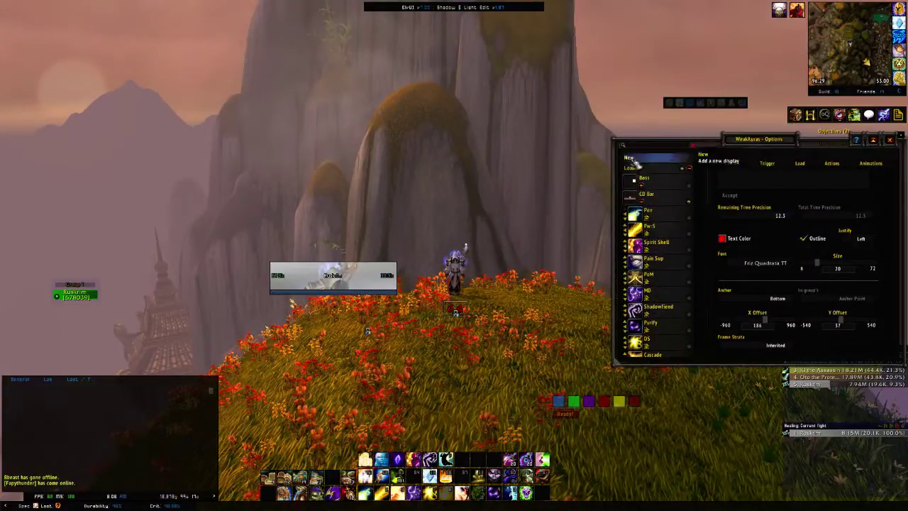
left_click(650, 161)
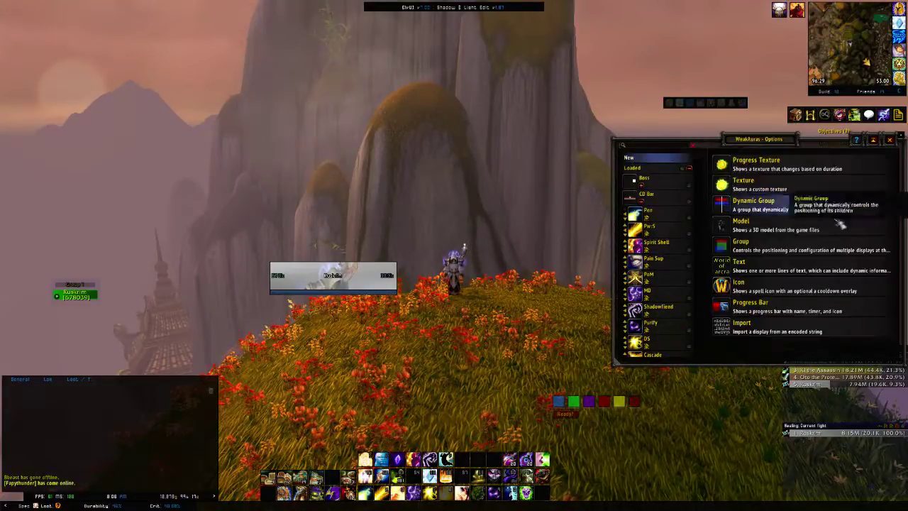
left_click(753, 285)
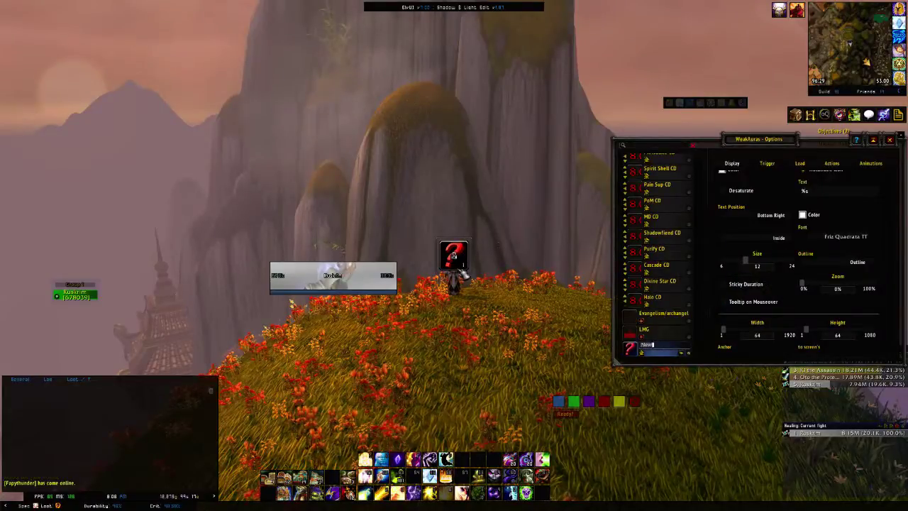
left_click_drag(443, 239, 465, 106)
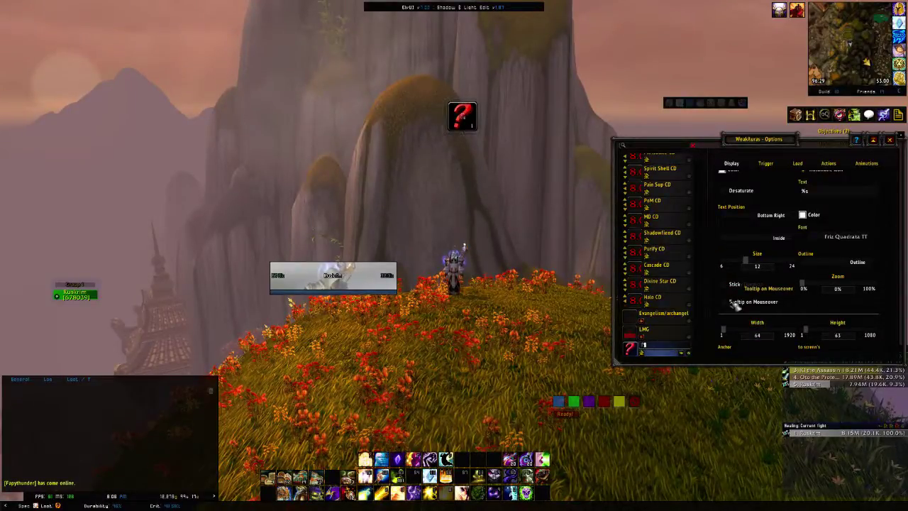
type("Penance your")
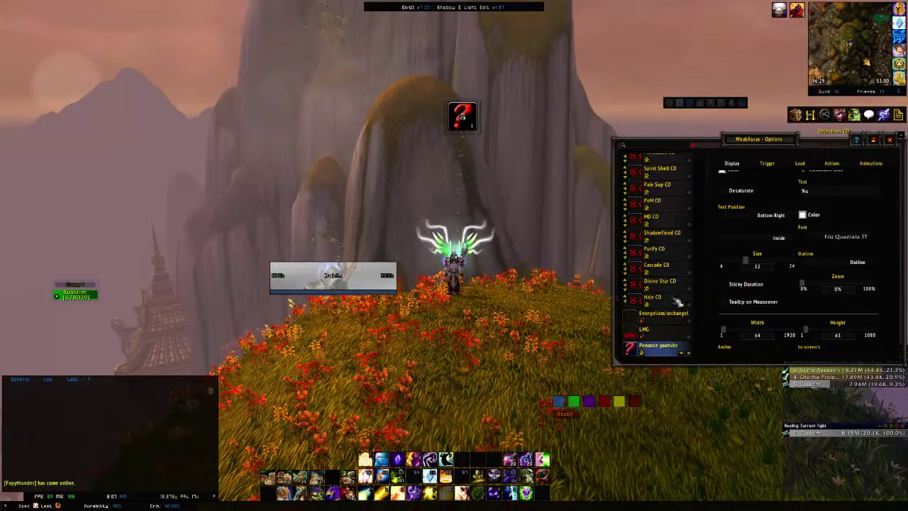
Step: Enable Cooldown for the Penance youtube icon and replace its automatic icon with Spell_Holy_Penance
scroll(740, 209, "up", 1)
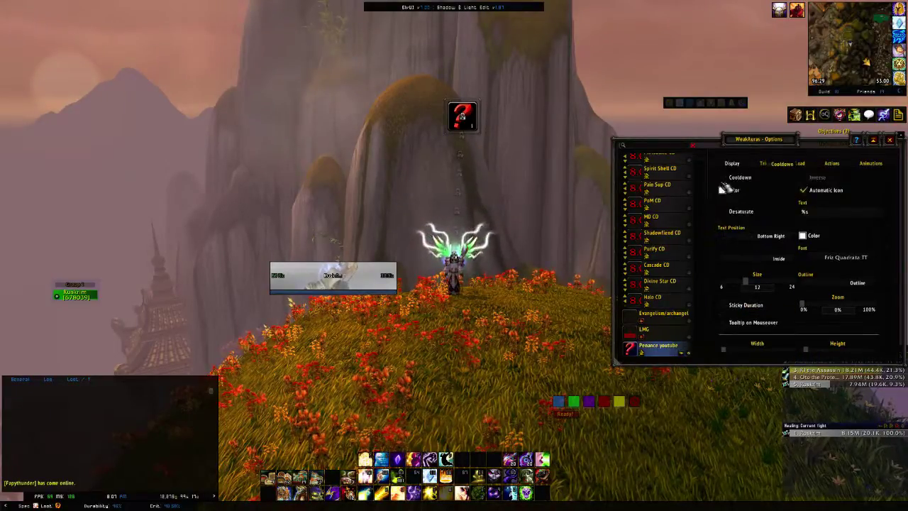
left_click(729, 180)
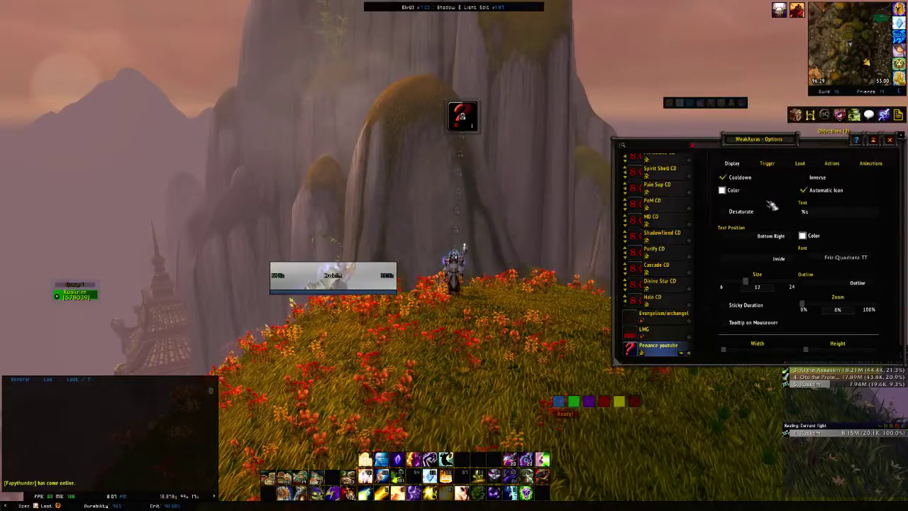
left_click(804, 191)
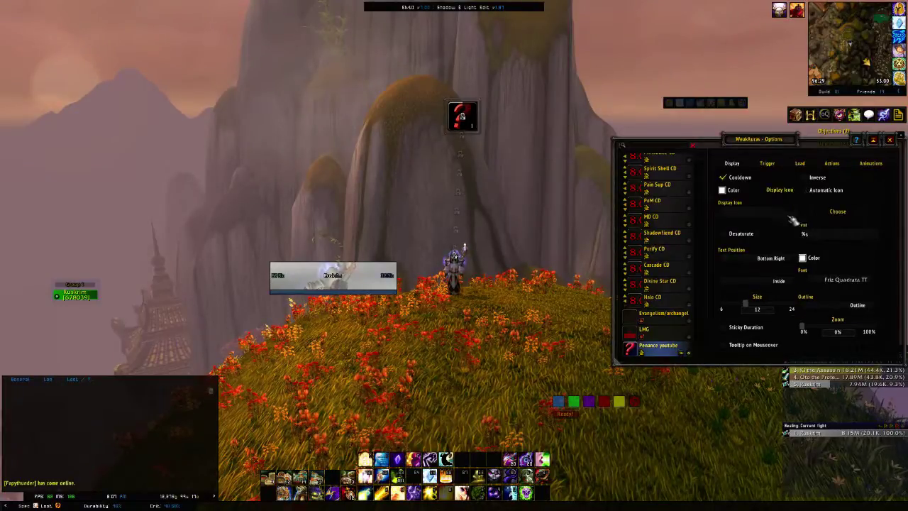
left_click(832, 212)
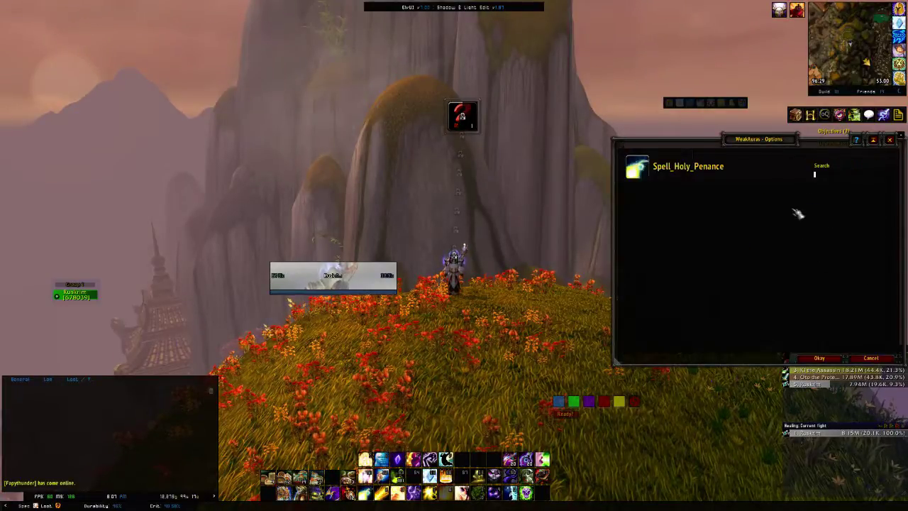
type("Penance")
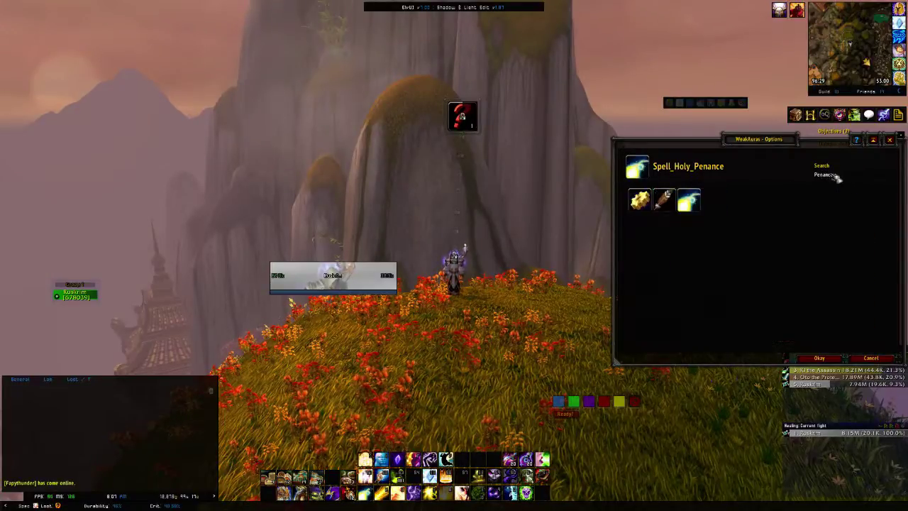
left_click(688, 200)
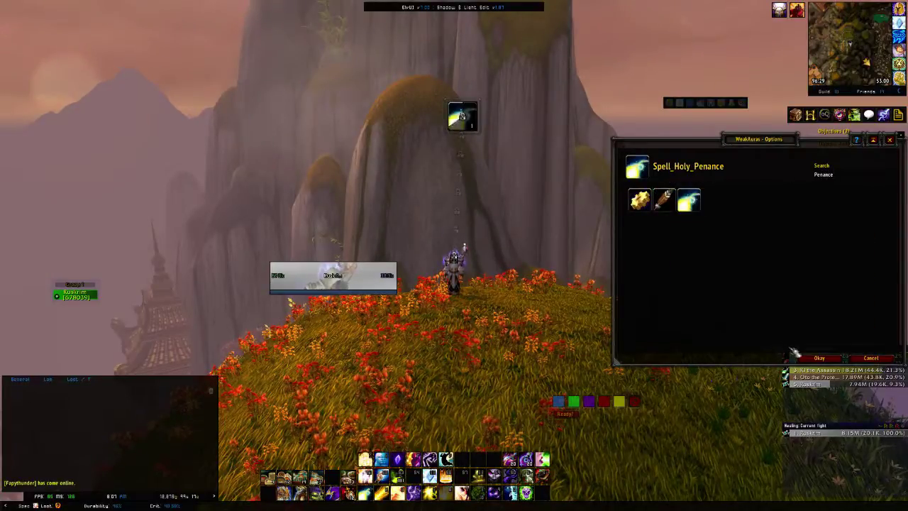
left_click(819, 358)
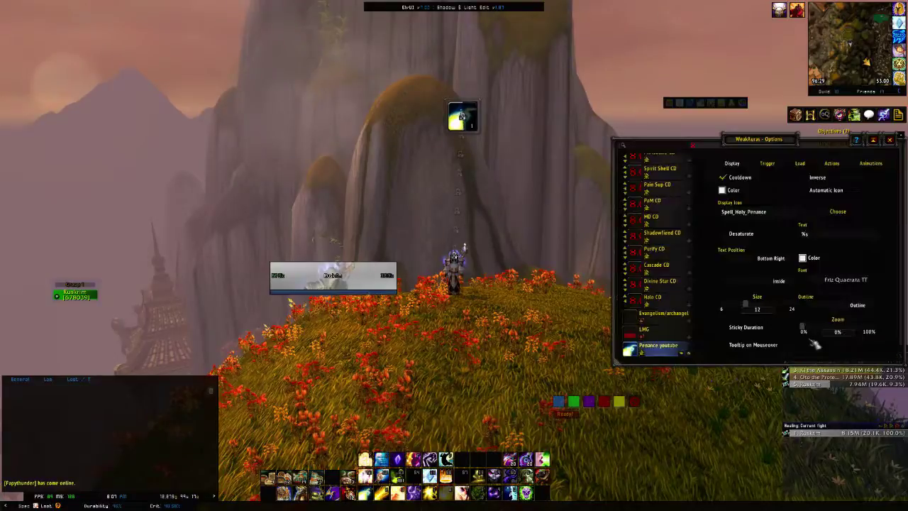
scroll(793, 204, "down", 5)
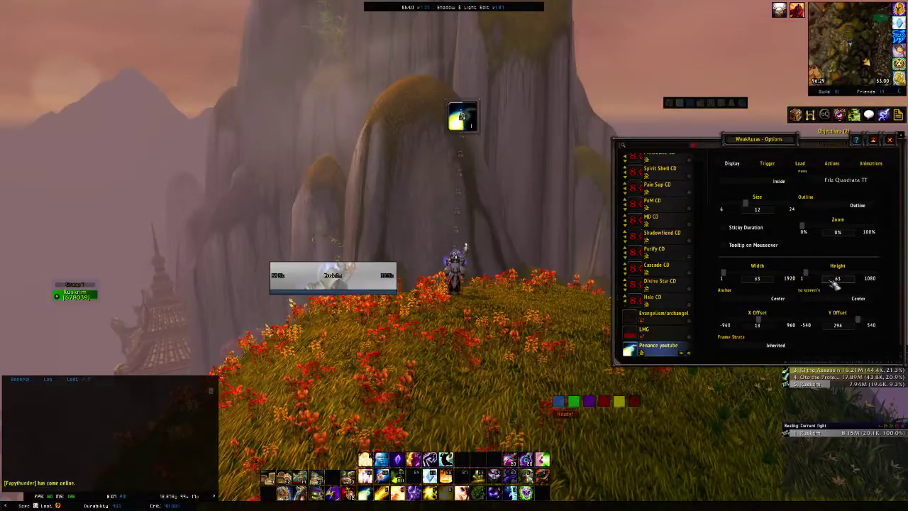
key("1")
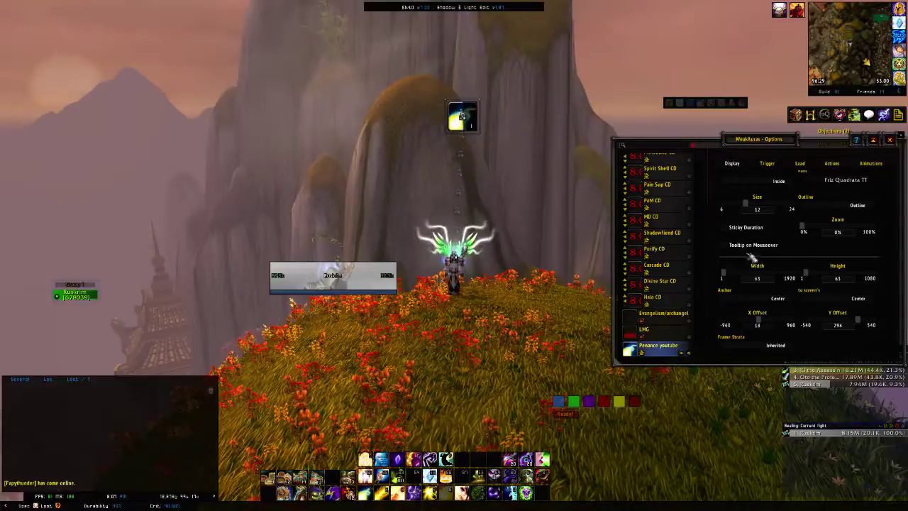
scroll(799, 260, "up", 3)
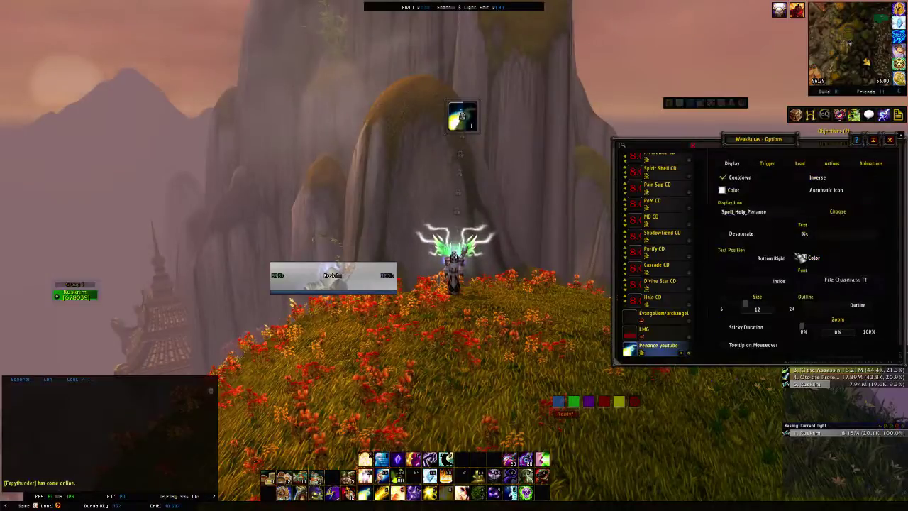
Step: Add a second trigger with Any Triggers required for activation, and select Trigger 1 for editing
left_click(767, 164)
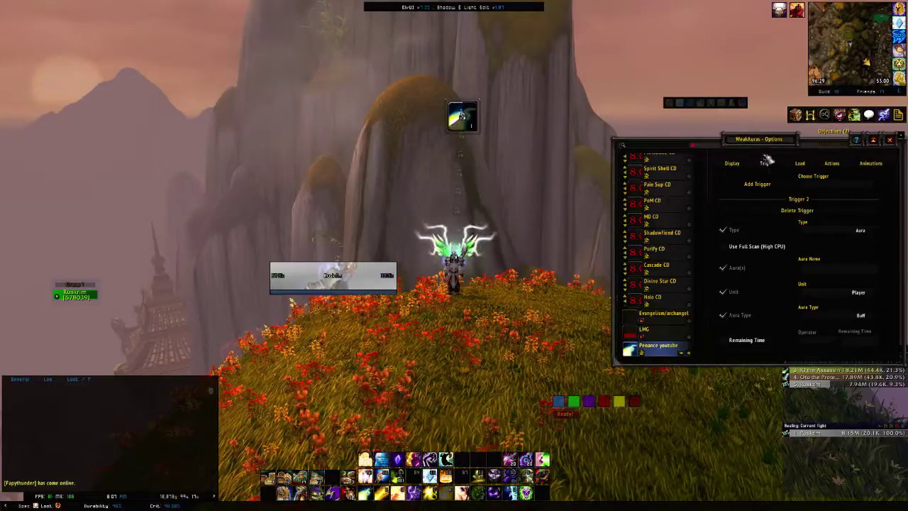
left_click(766, 185)
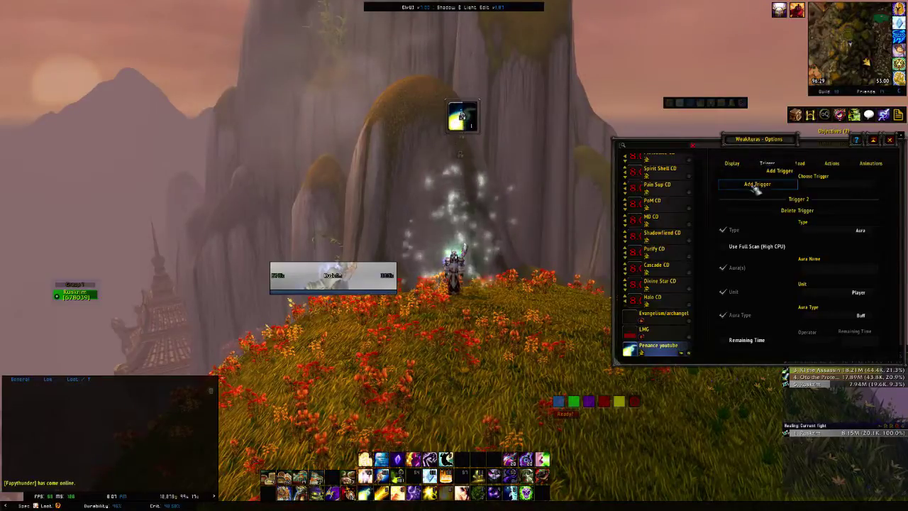
left_click(880, 186)
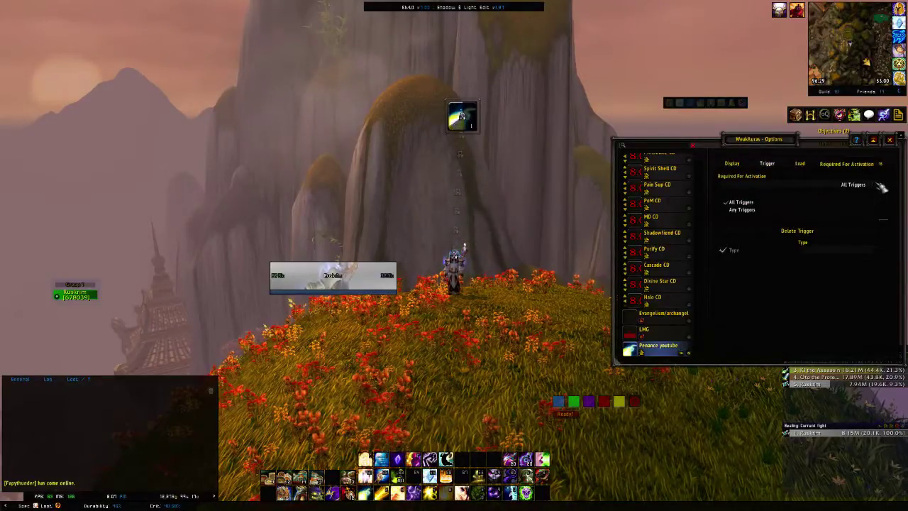
left_click(749, 213)
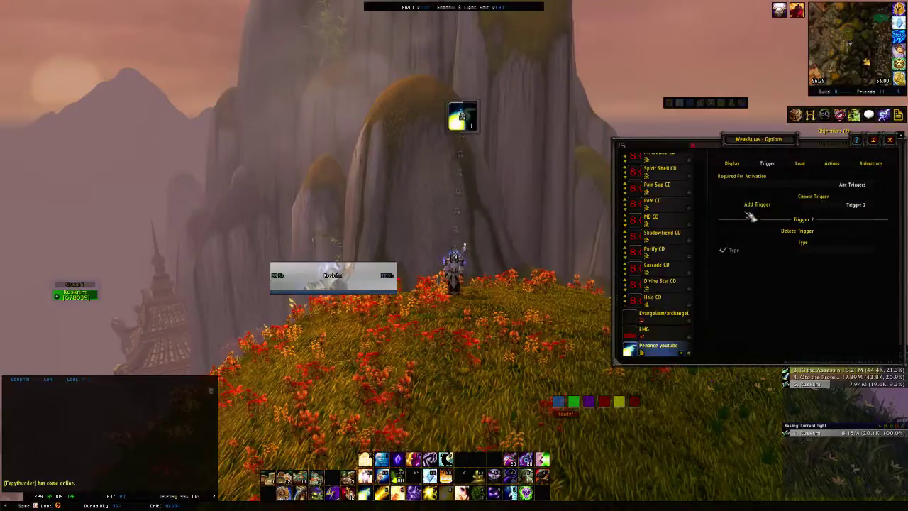
left_click(886, 207)
left_click(834, 224)
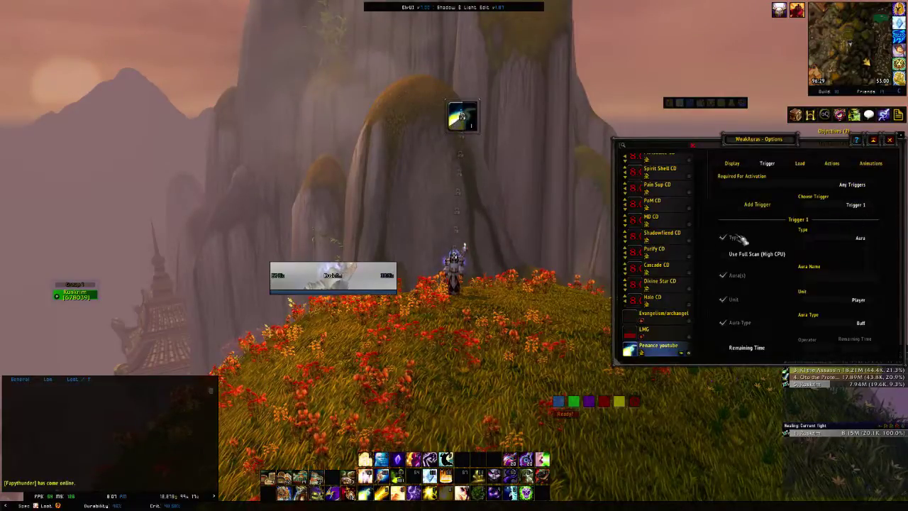
left_click(877, 240)
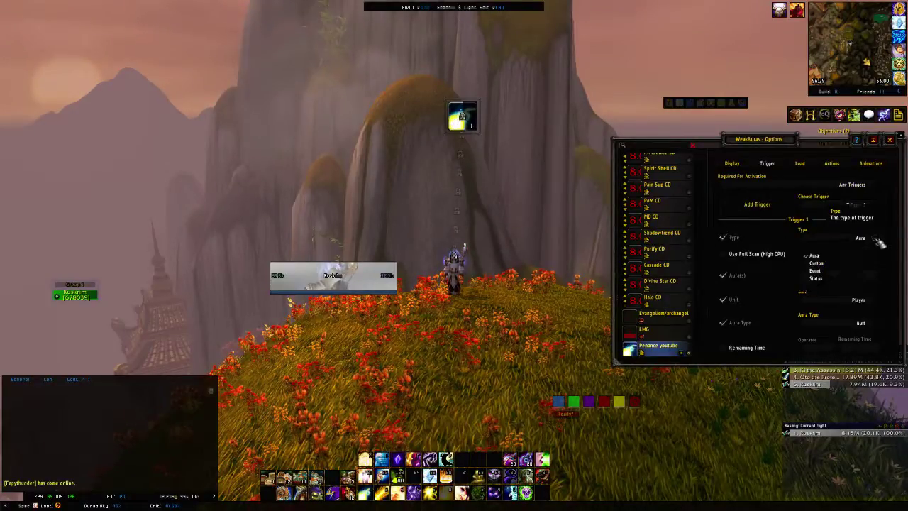
left_click(829, 271)
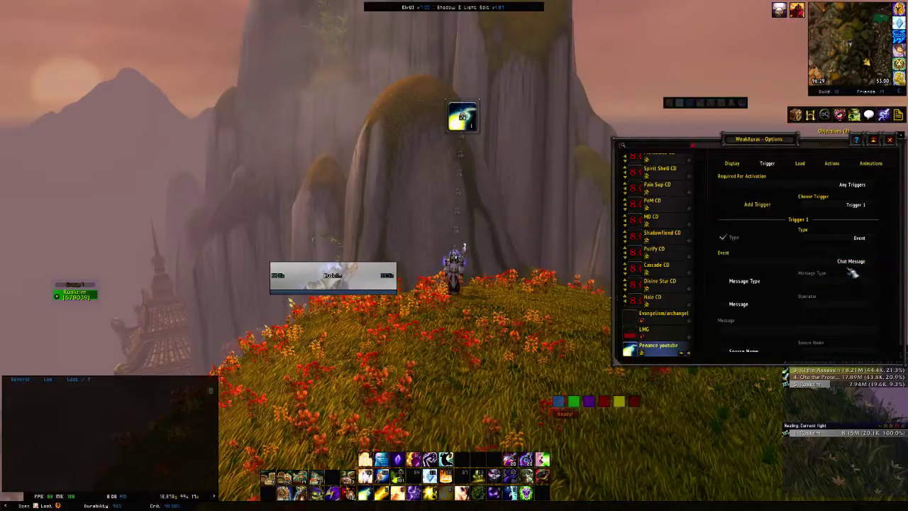
left_click(878, 262)
left_click(878, 264)
left_click(878, 264)
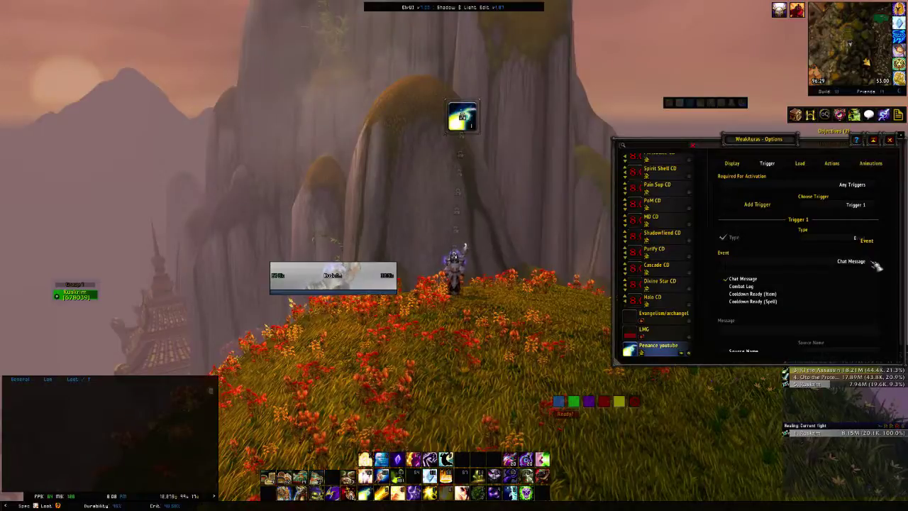
left_click(878, 264)
Step: Set Trigger 1's type to Status and its status to Cooldown Progress (Spell)
left_click(879, 245)
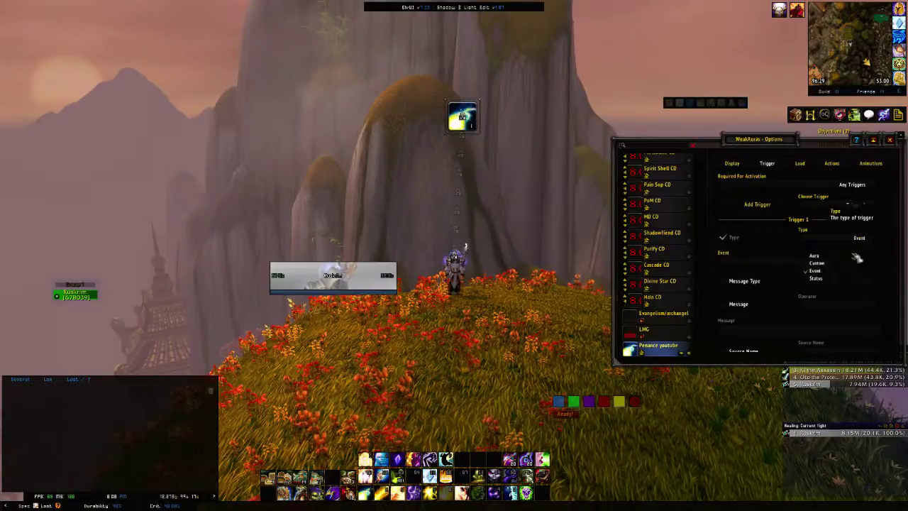
left_click(831, 283)
left_click(878, 264)
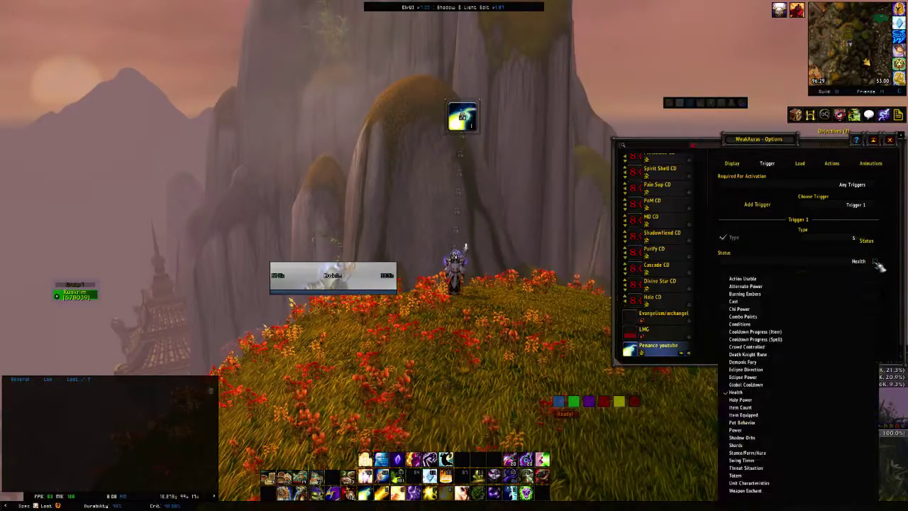
left_click(799, 341)
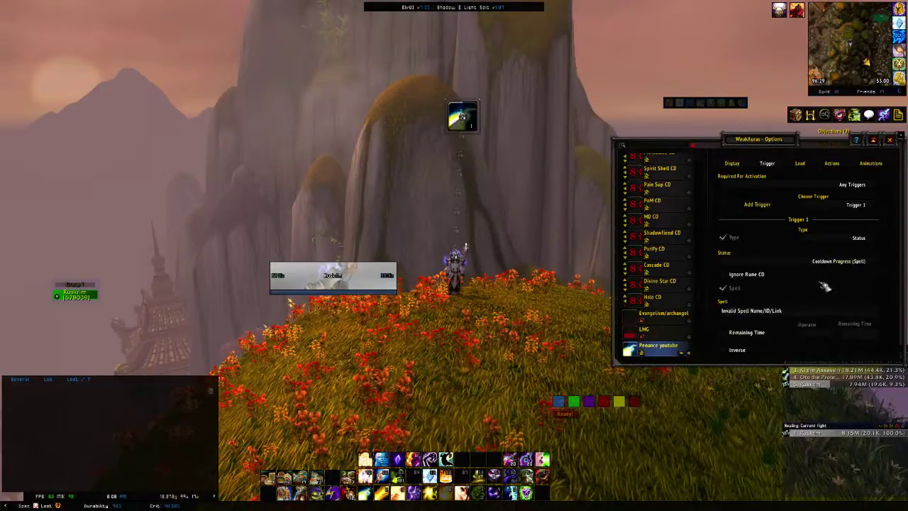
Step: Set Trigger 1's spell to Penance and enable Ignore Rune CD
left_click(795, 309)
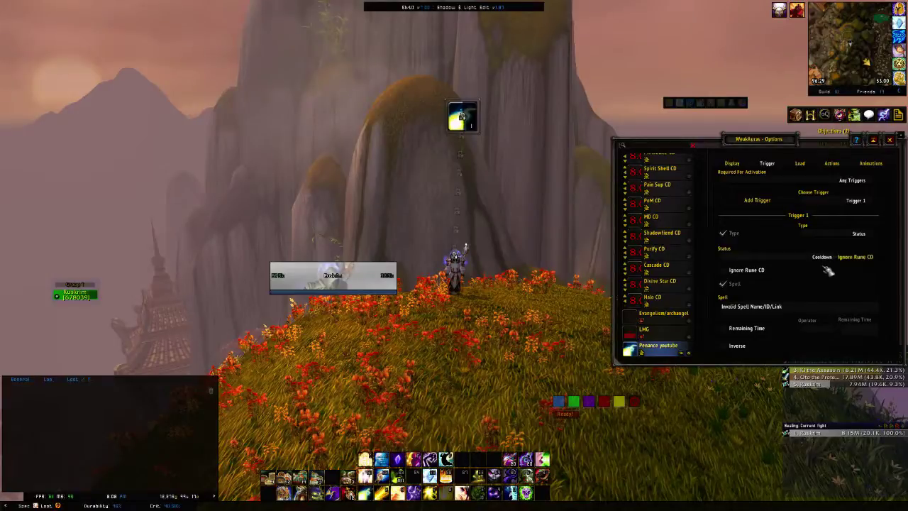
key("BackSpace")
key("BackSpace")
key("BackSpace")
key("BackSpace")
key("BackSpace")
key("BackSpace")
key("BackSpace")
key("BackSpace")
key("BackSpace")
key("BackSpace")
key("BackSpace")
key("BackSpace")
key("BackSpace")
key("BackSpace")
key("BackSpace")
key("BackSpace")
key("BackSpace")
key("BackSpace")
key("BackSpace")
key("BackSpace")
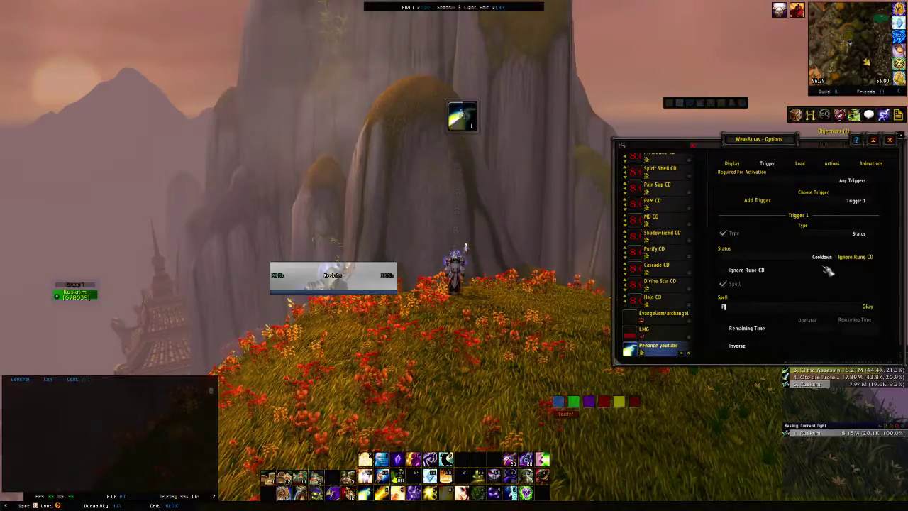
type("Penance")
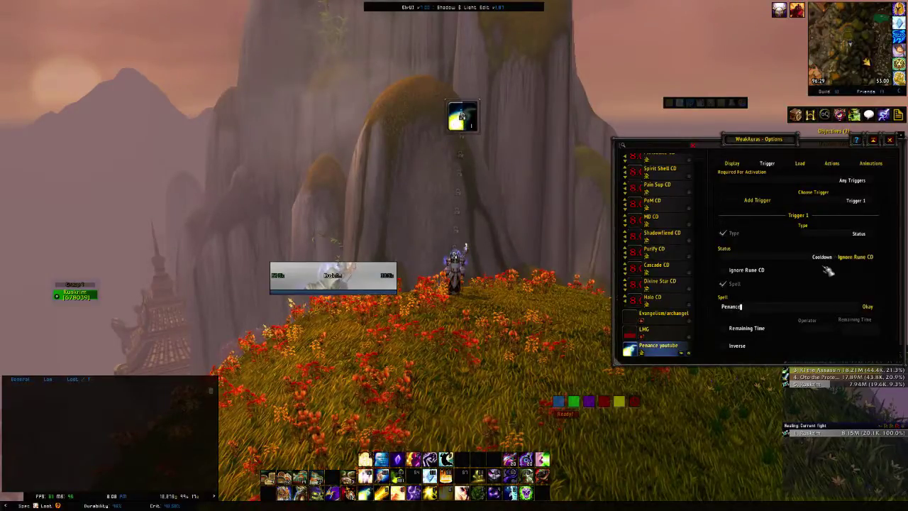
key("Return")
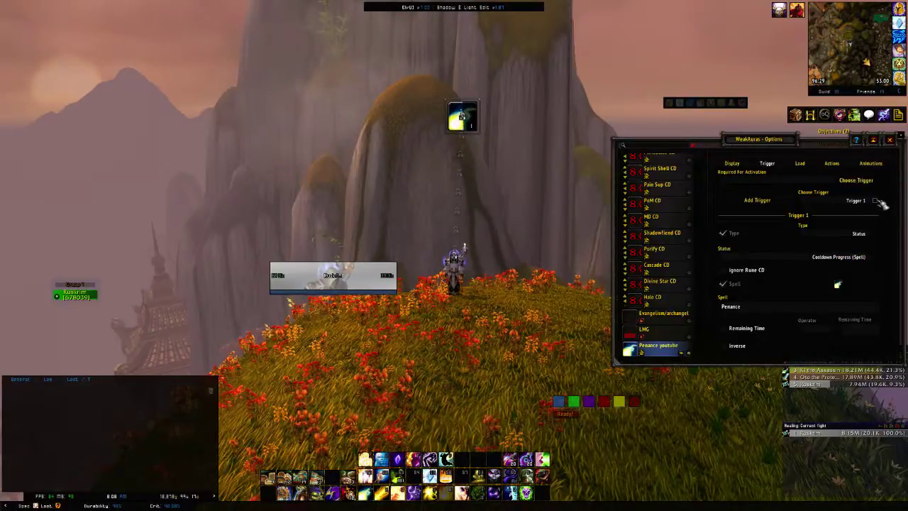
left_click(723, 270)
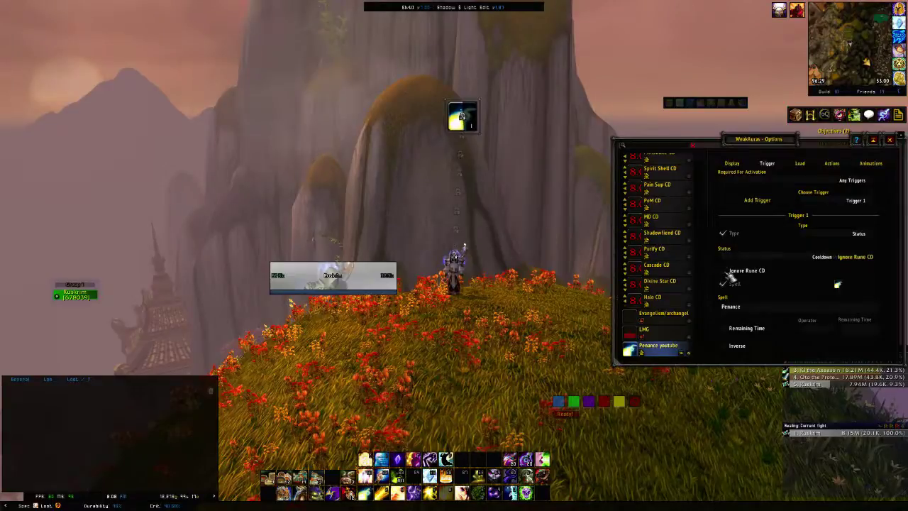
Step: Switch to Trigger 2 and set its type to Status with the status Action Usable
left_click(878, 202)
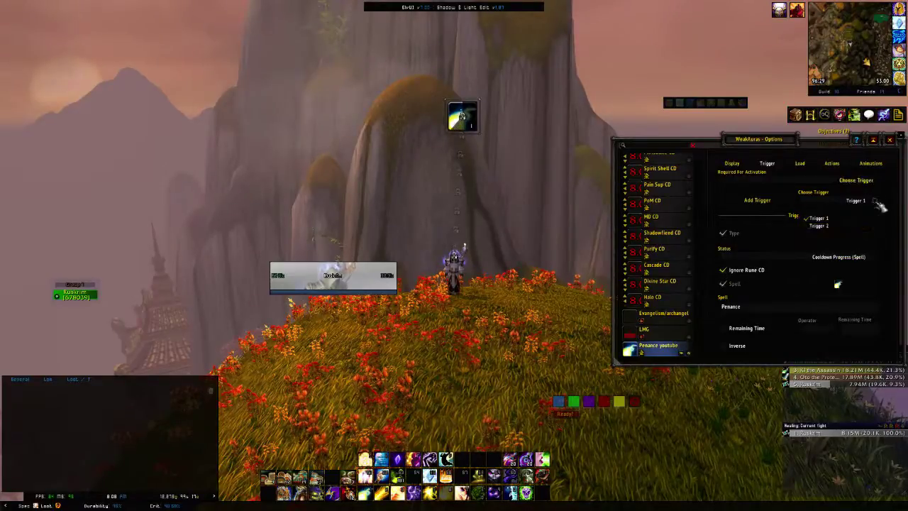
left_click(822, 226)
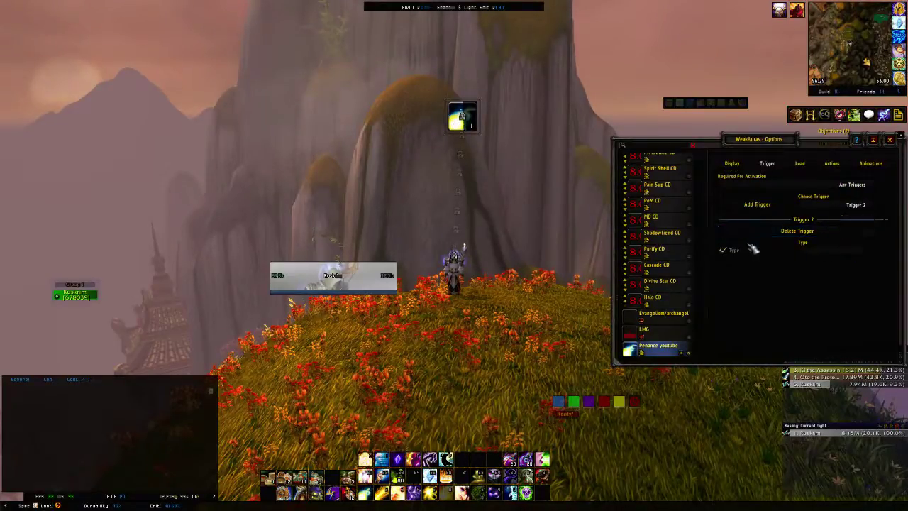
left_click(855, 253)
left_click(826, 291)
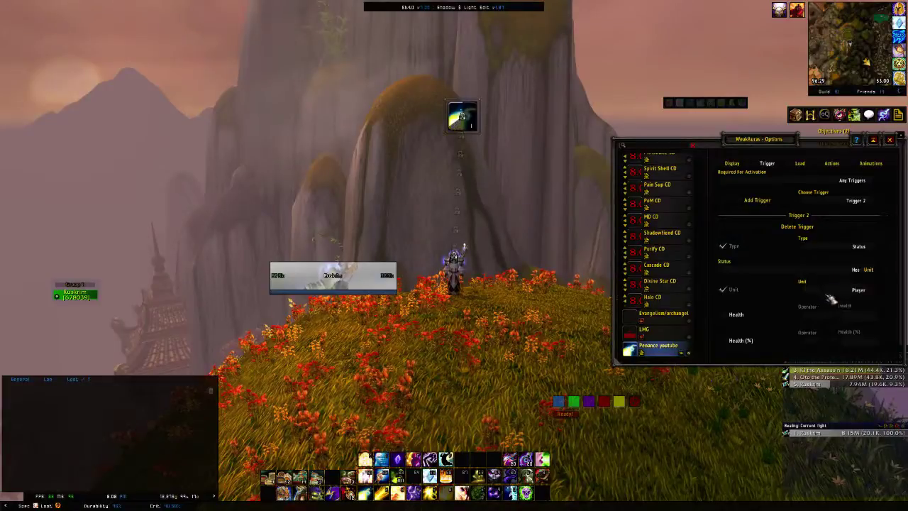
left_click(878, 272)
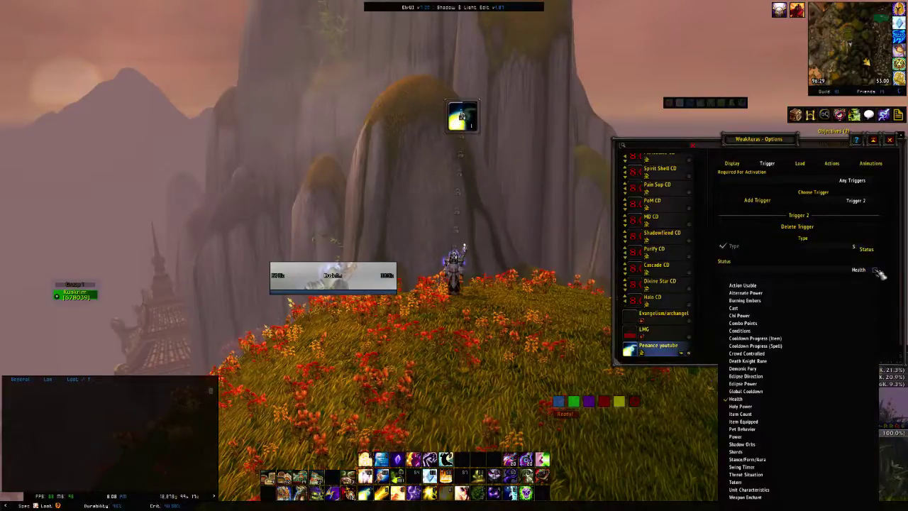
left_click(801, 288)
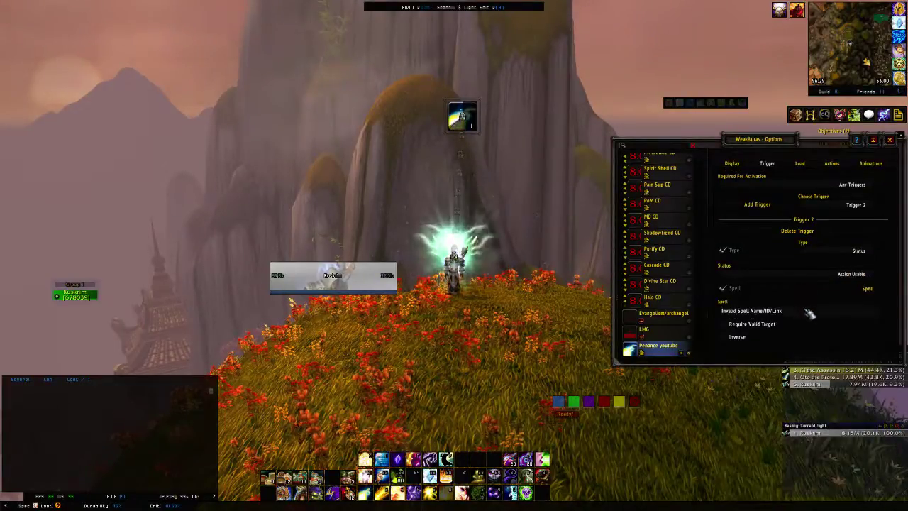
Step: Set Trigger 2's spell to Penance
left_click(806, 312)
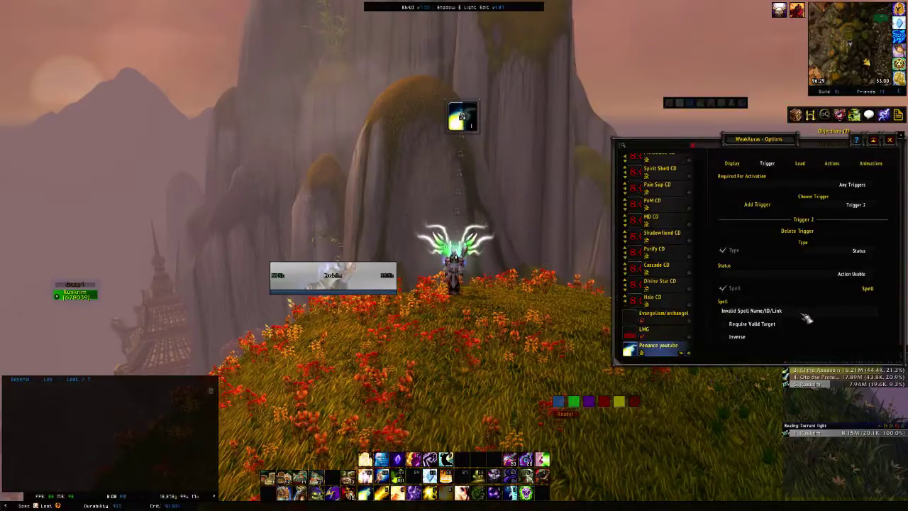
key("BackSpace")
key("BackSpace")
key("BackSpace")
key("BackSpace")
key("BackSpace")
key("BackSpace")
key("BackSpace")
key("BackSpace")
key("BackSpace")
key("BackSpace")
key("BackSpace")
key("BackSpace")
key("BackSpace")
type("Penan")
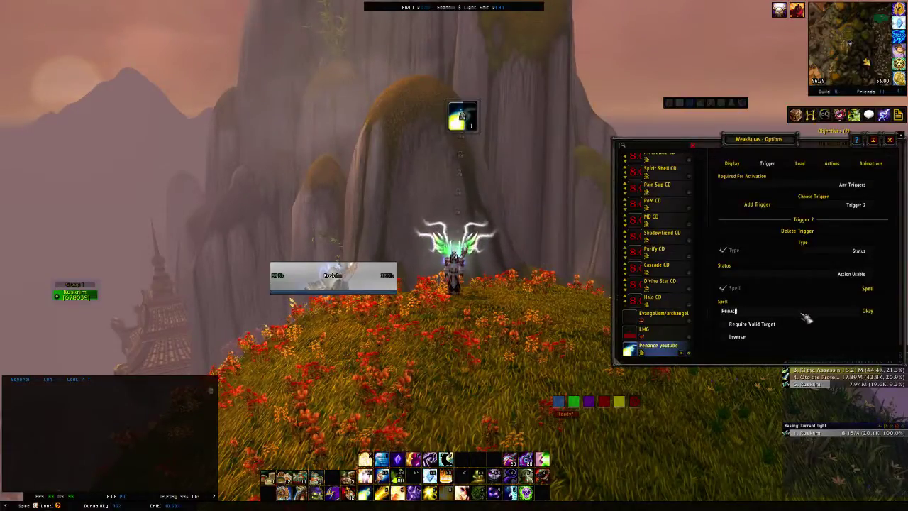
key("BackSpace")
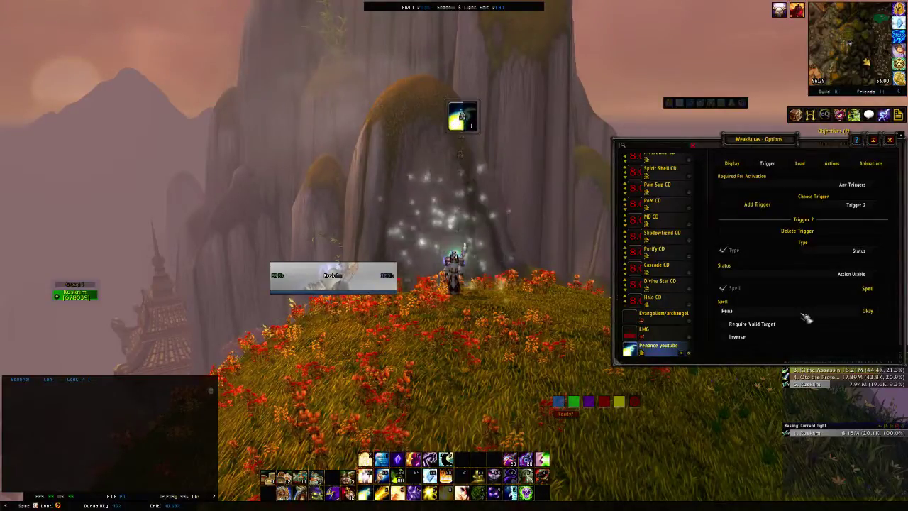
type("nce")
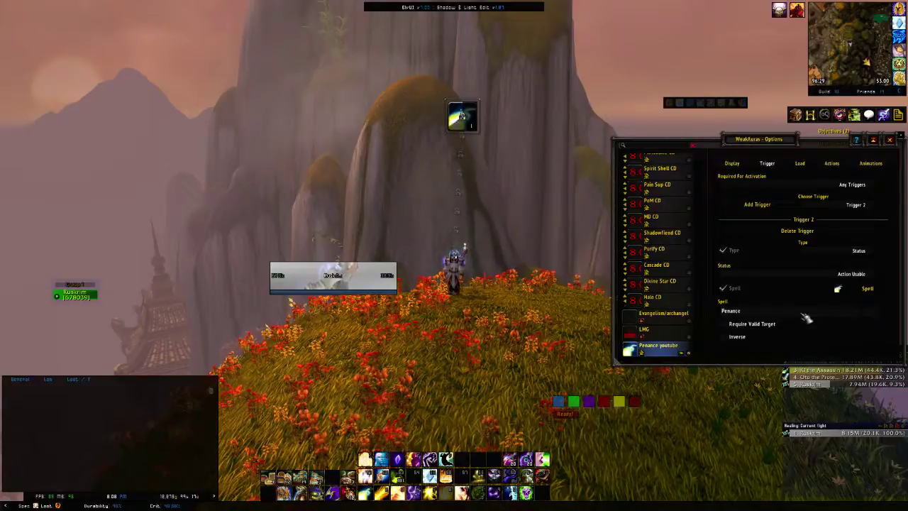
left_click(658, 358)
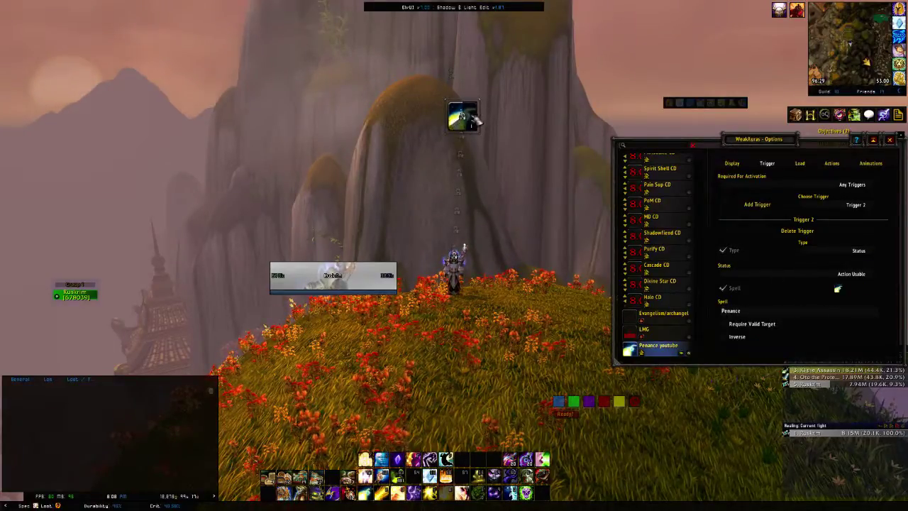
Step: Cast Penance with the options closed to test the icon, and reopen the options with /wa
left_click(892, 141)
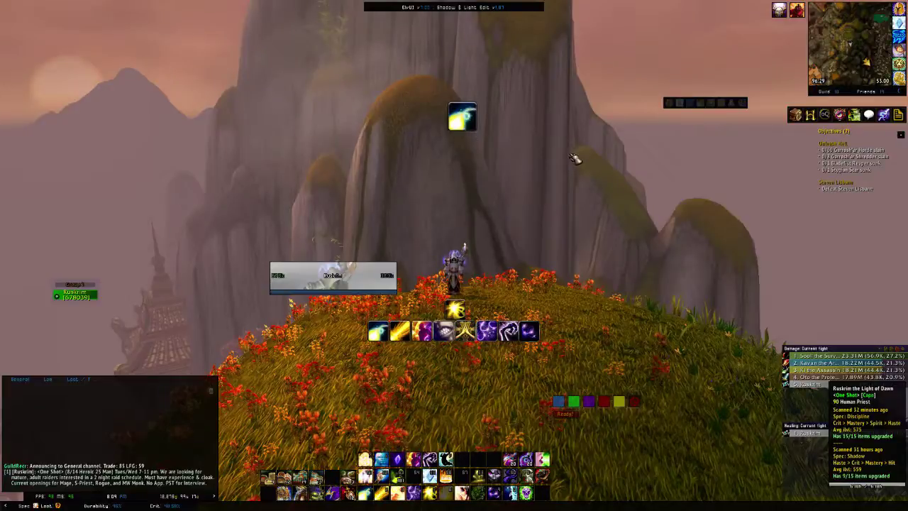
key("1")
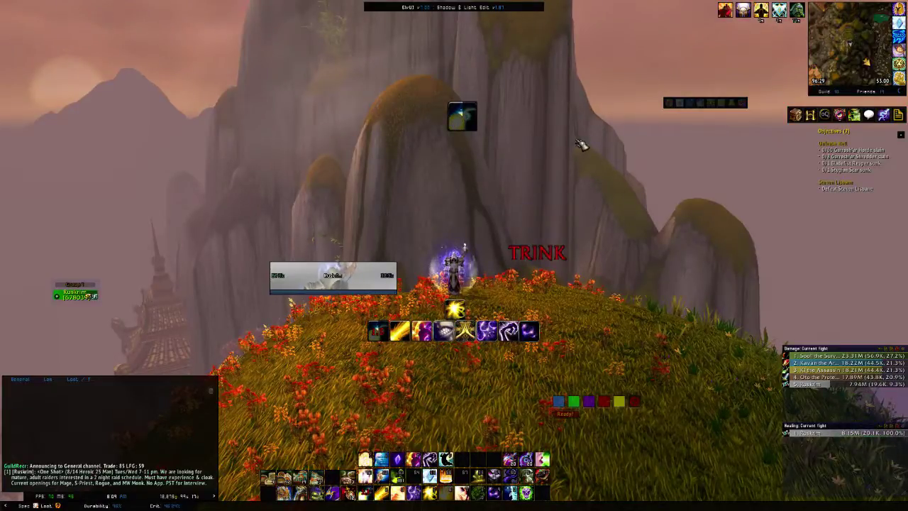
key("Return")
type("/wa")
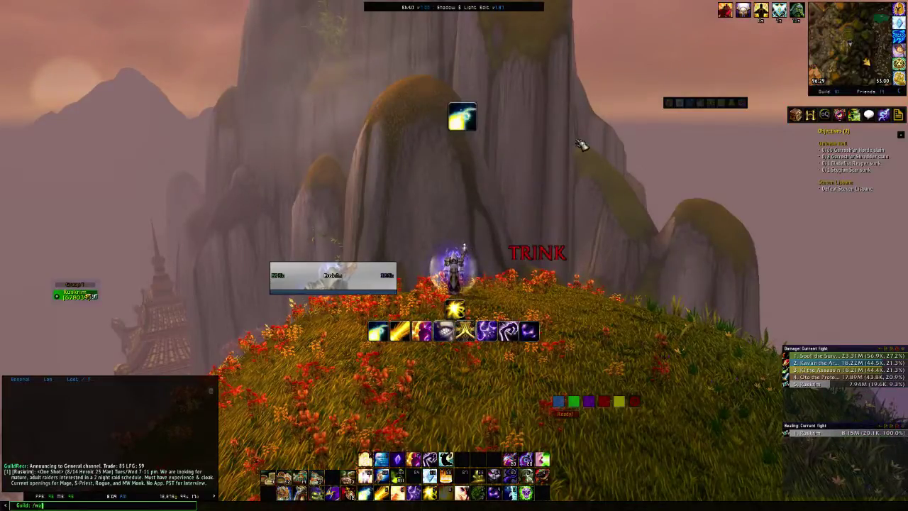
key("Return")
Step: Create a new text display named Pen youtube cd
scroll(653, 255, "up", 5)
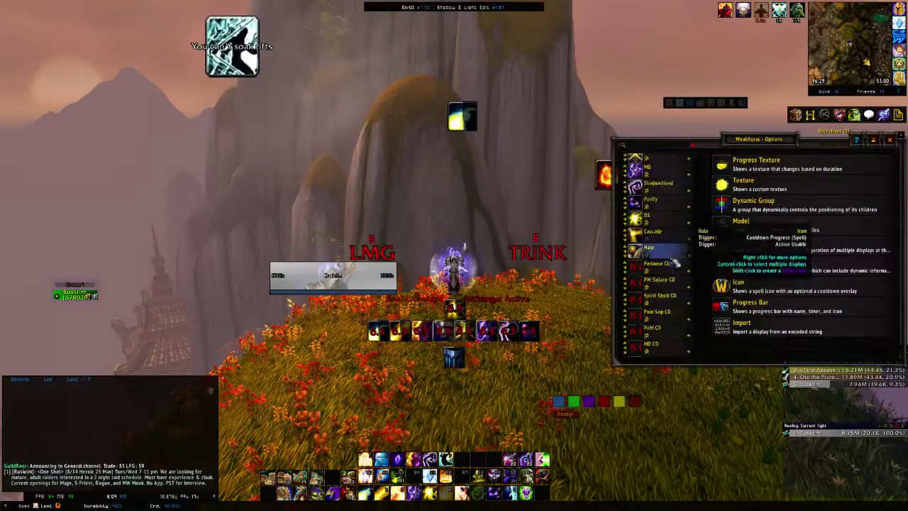
left_click(660, 163)
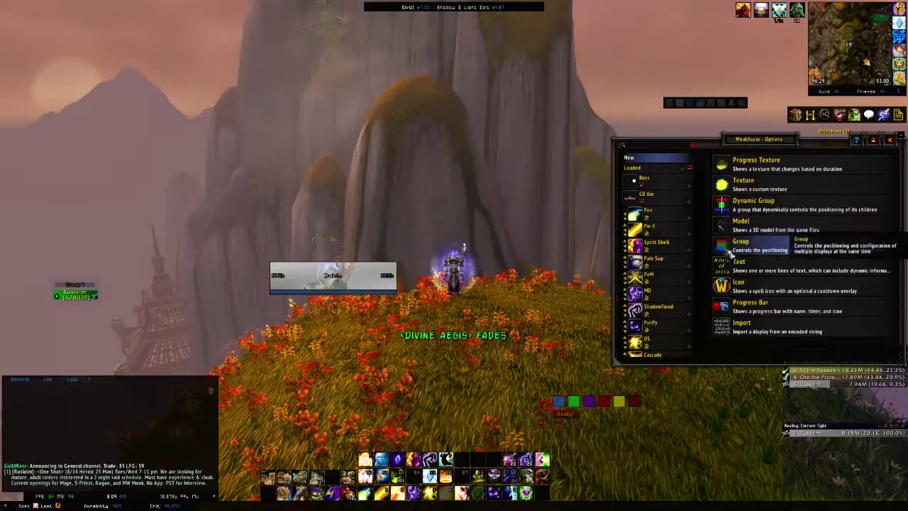
left_click(725, 268)
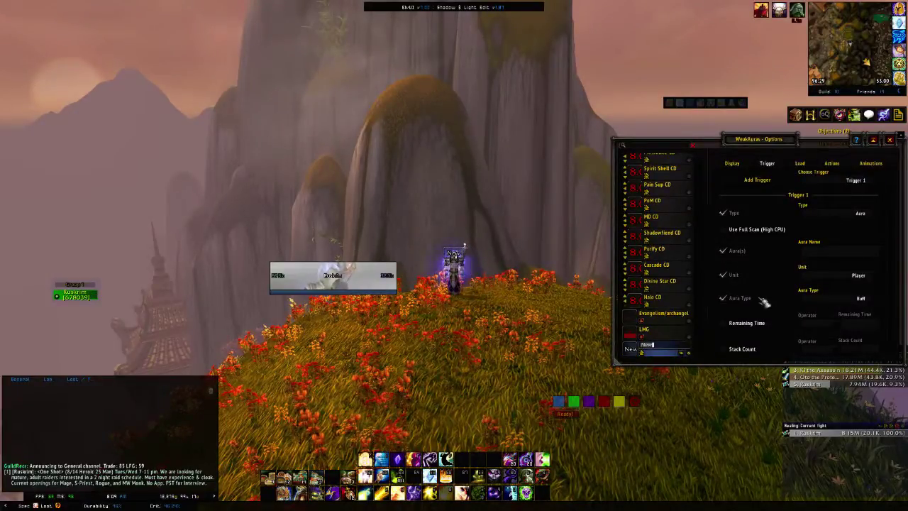
type("Pen")
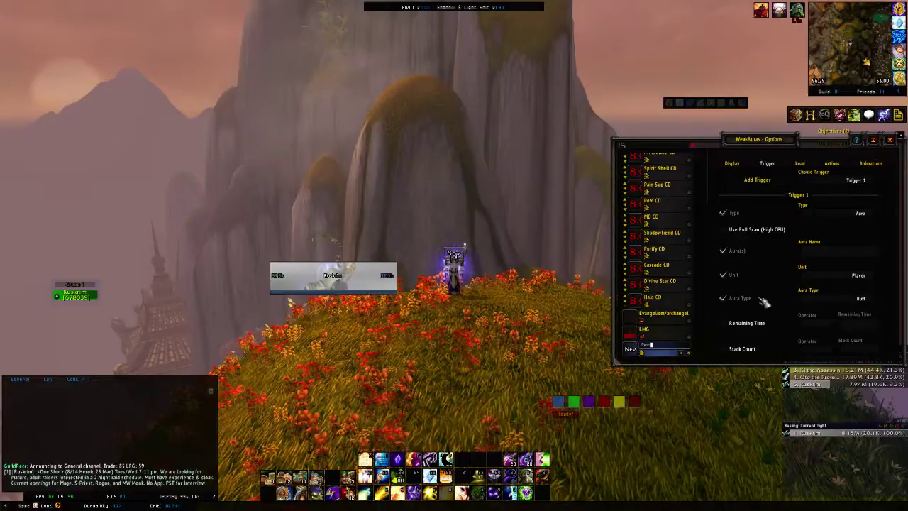
type(" youtube cd")
key("Return")
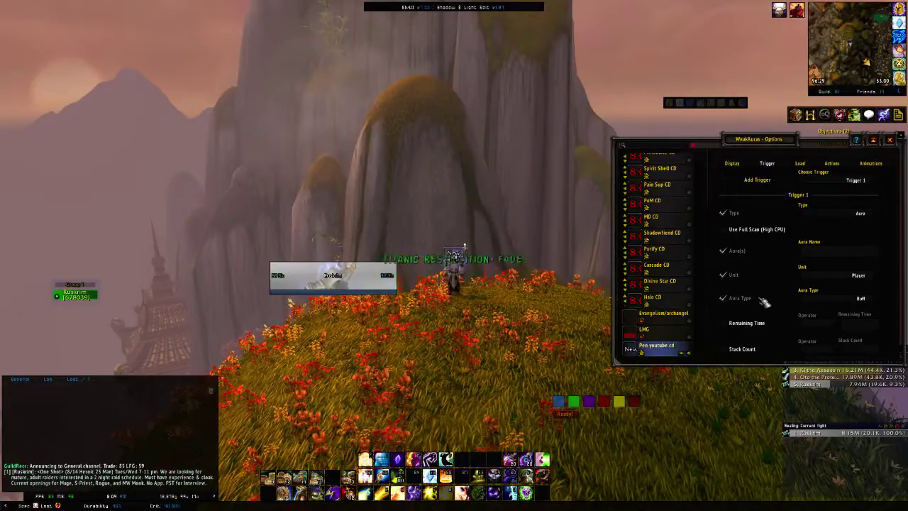
Step: Replace the display text of Pen youtube cd with the progress code %p and accept it
scroll(659, 281, "down", 3)
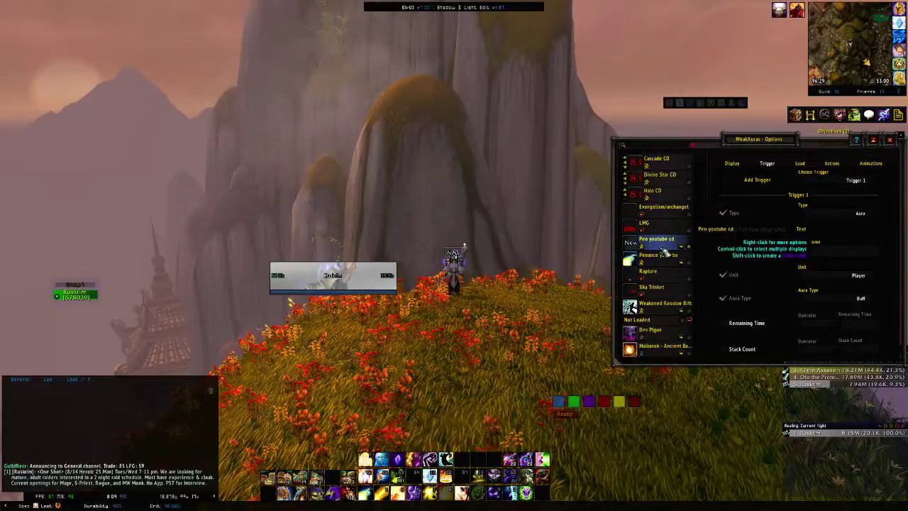
scroll(786, 257, "up", 1)
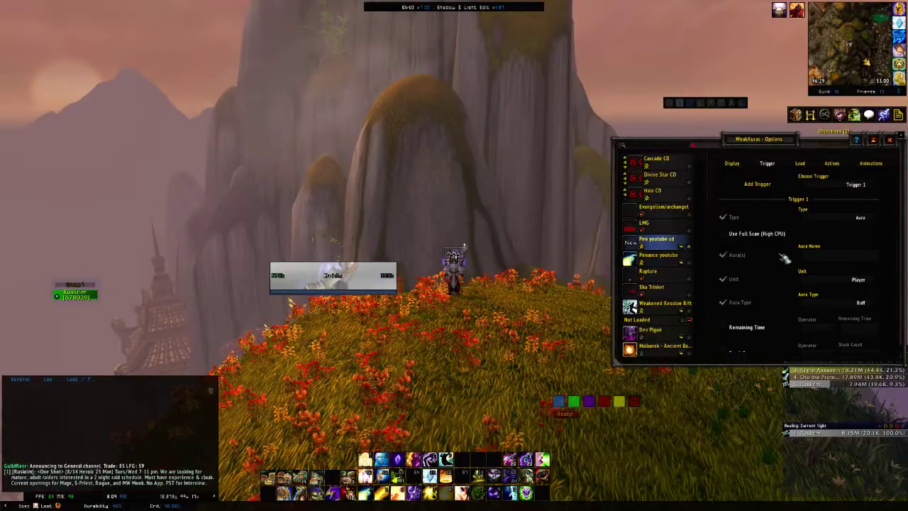
left_click(733, 163)
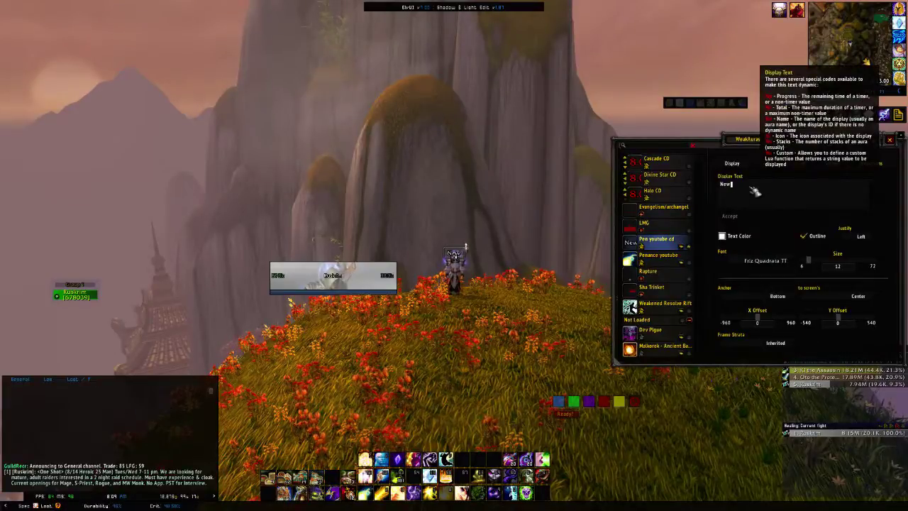
key("BackSpace")
key("BackSpace")
key("BackSpace")
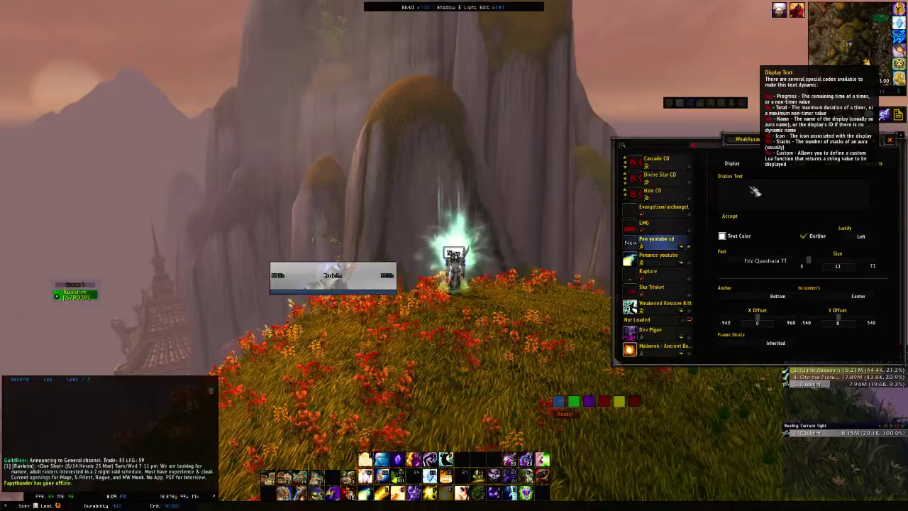
type("%")
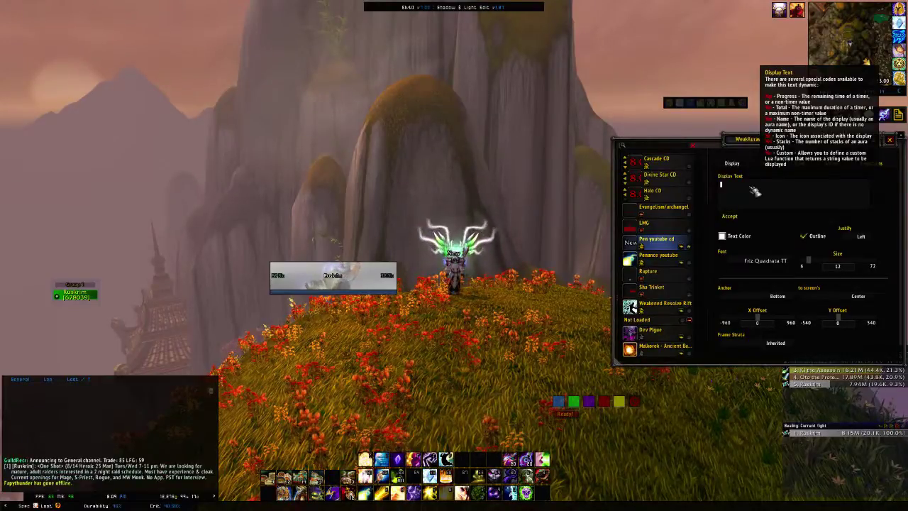
type("p")
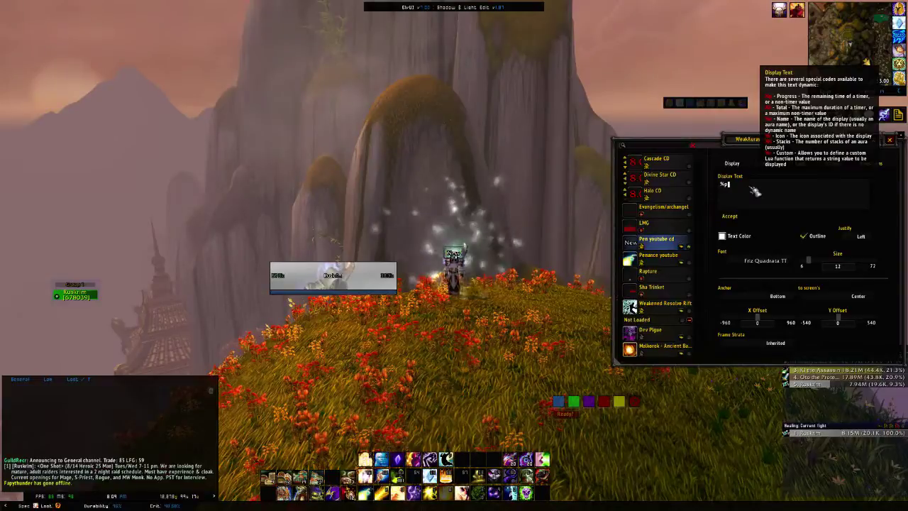
left_click(731, 216)
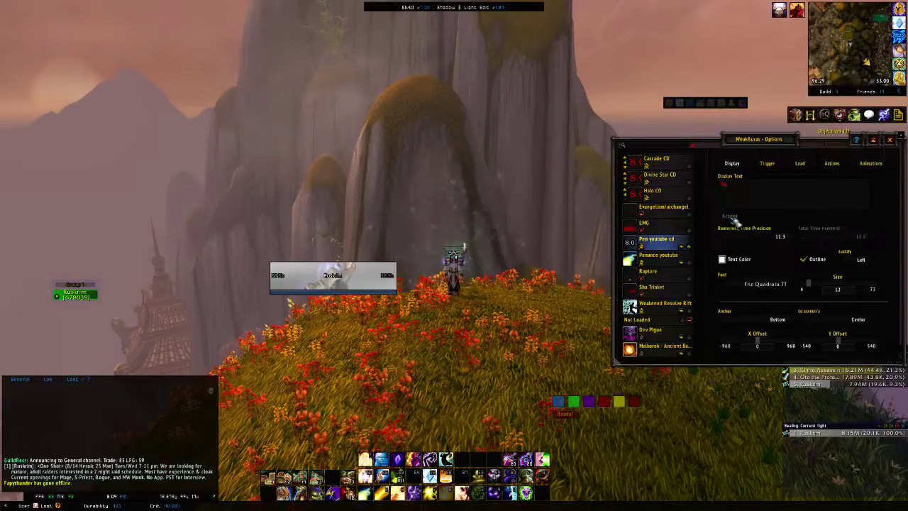
Step: Set the text colour of Pen youtube cd to a slightly darkened red, with R about 235 and G 0
left_click(723, 259)
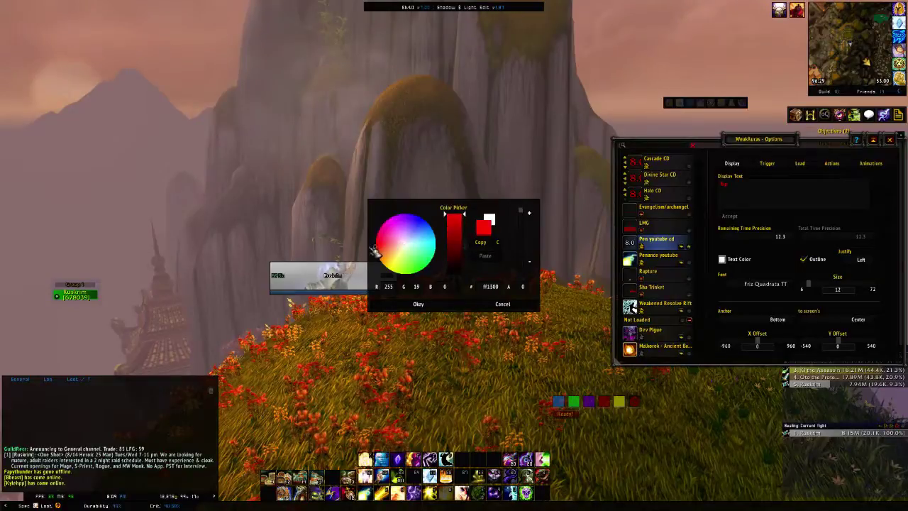
left_click(418, 303)
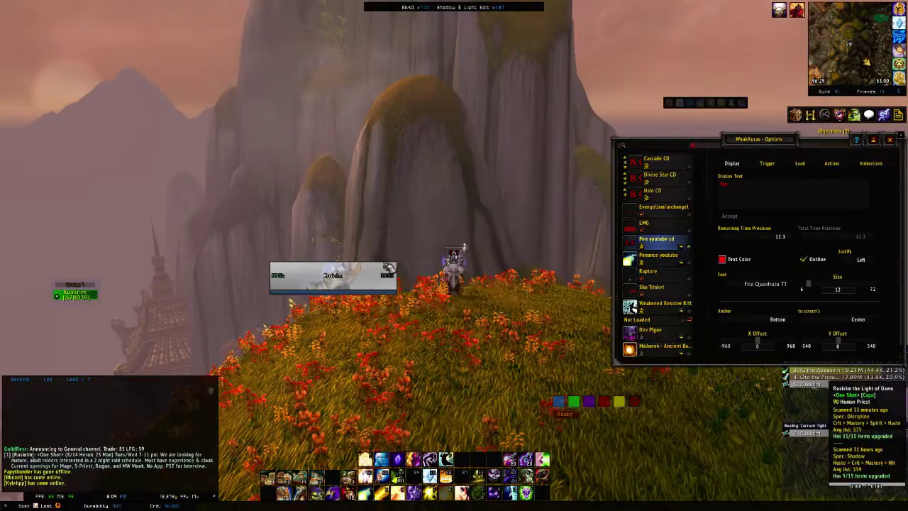
left_click(723, 259)
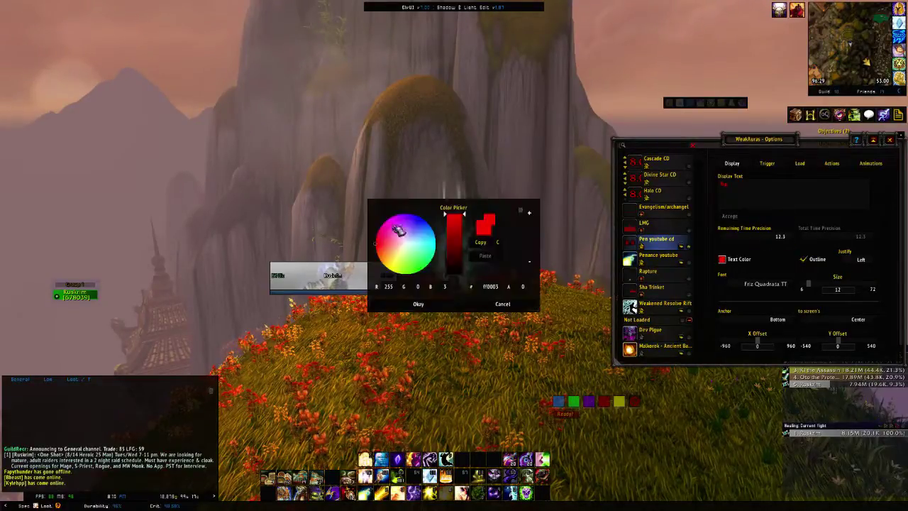
left_click_drag(459, 222, 460, 224)
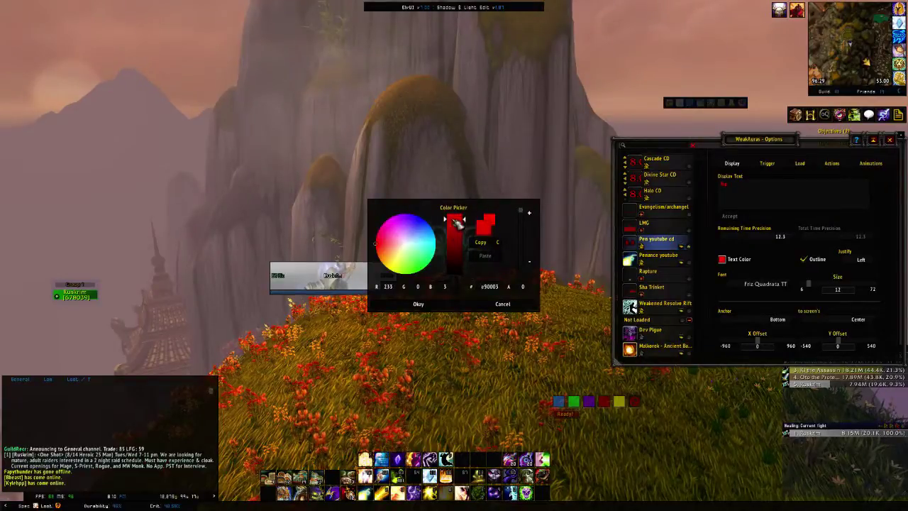
left_click(418, 303)
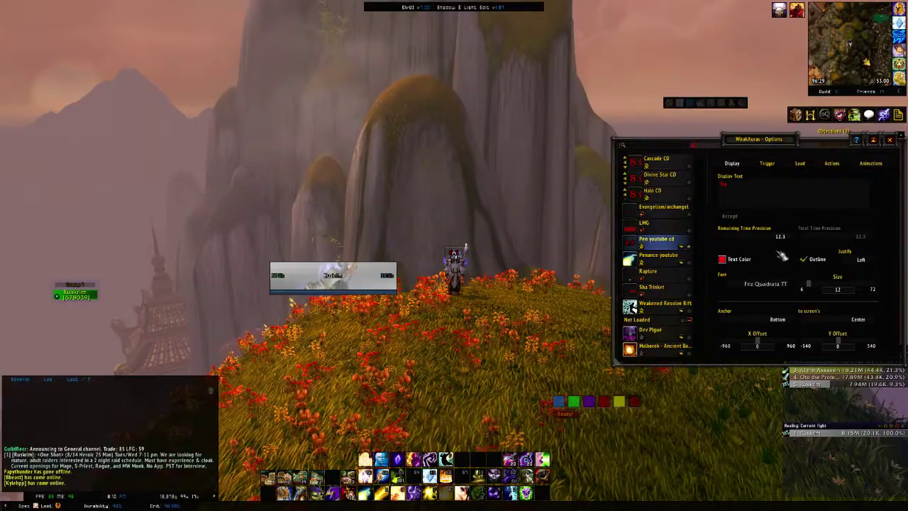
Step: Set the text size of Pen youtube cd to 40, keeping the Friz Quadrata TT font
left_click(797, 288)
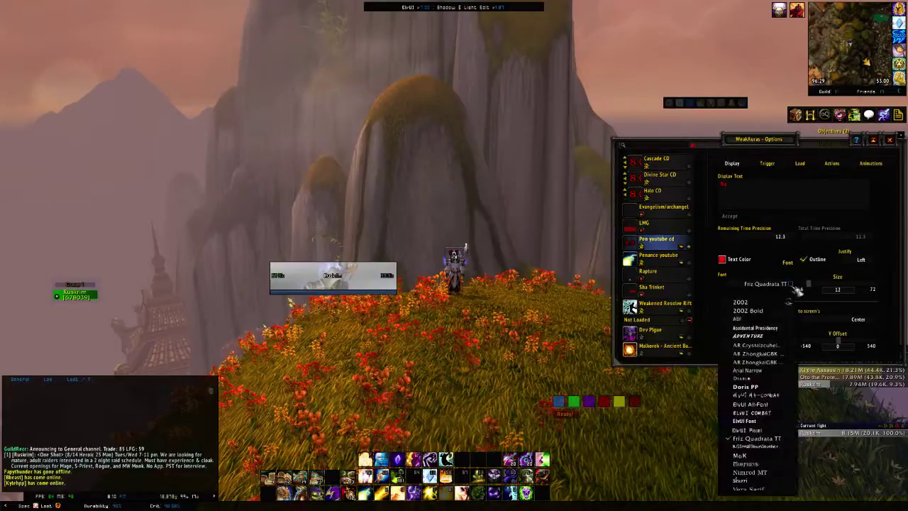
left_click(796, 287)
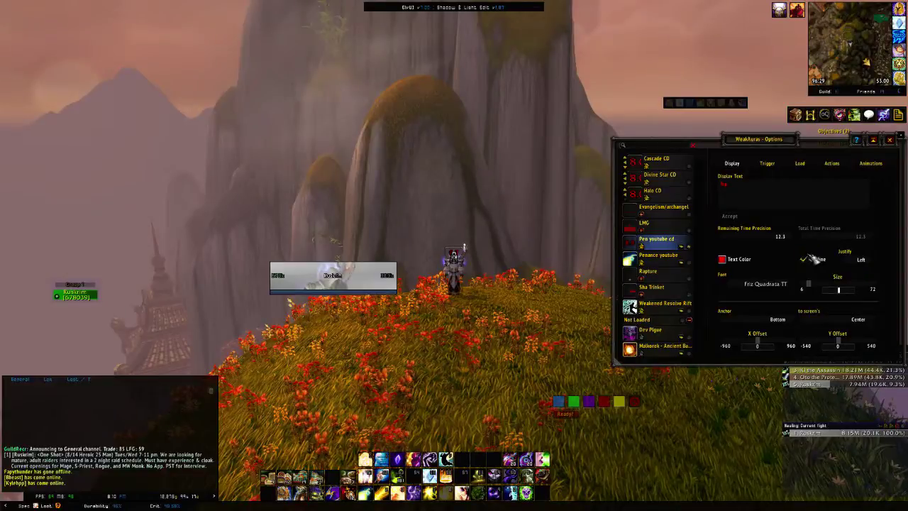
type("40")
key("Return")
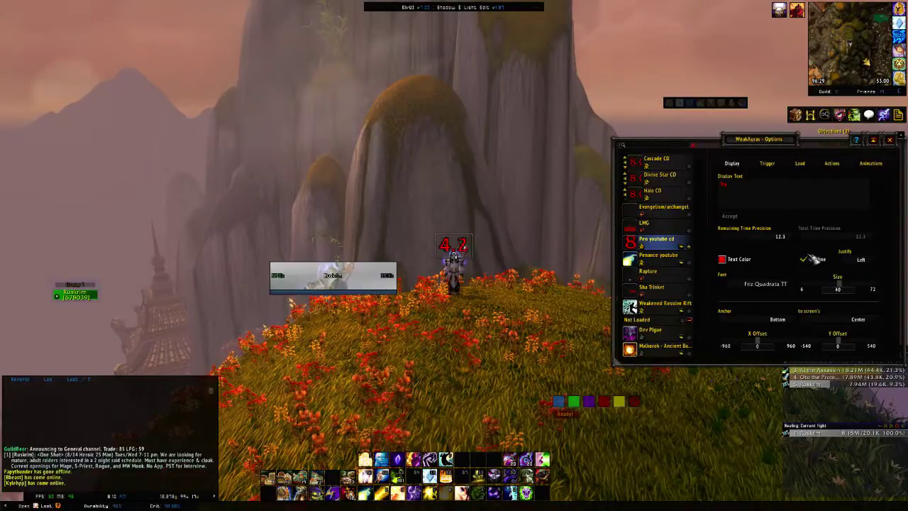
left_click(843, 289)
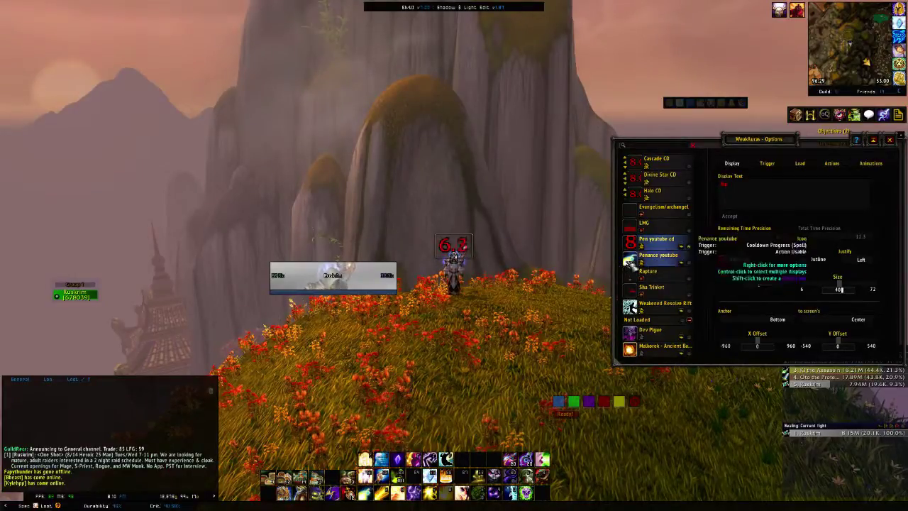
Step: Move the Pen youtube cd text up onto the Penance icon's position and select both displays together to compare them
left_click_drag(454, 248, 458, 117)
left_click(643, 263, "ctrl")
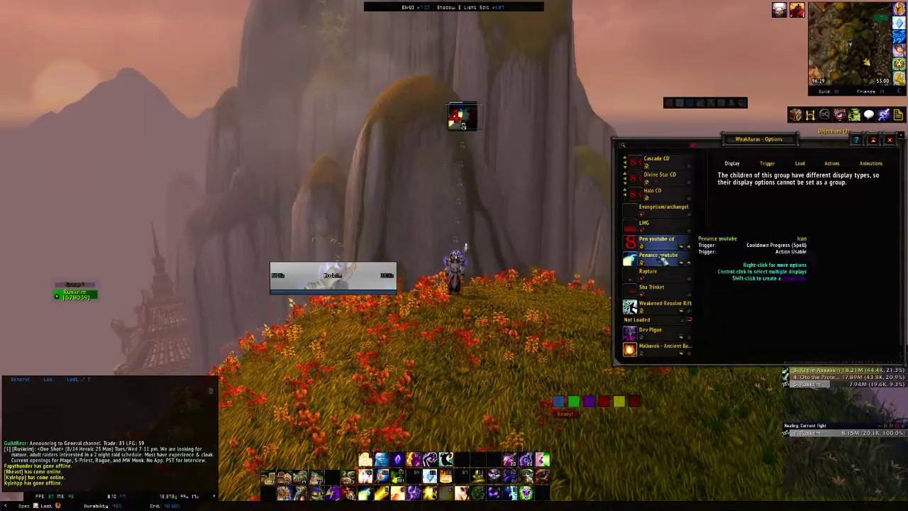
Step: Set the text size of Pen youtube cd to 35 and nudge the text over the Penance icon to about X 19, Y 277
left_click(665, 250)
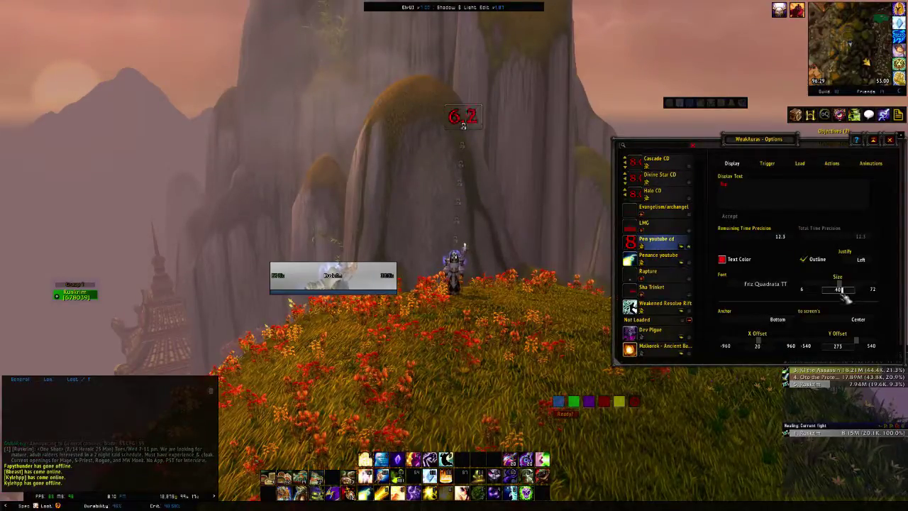
left_click_drag(845, 291, 836, 290)
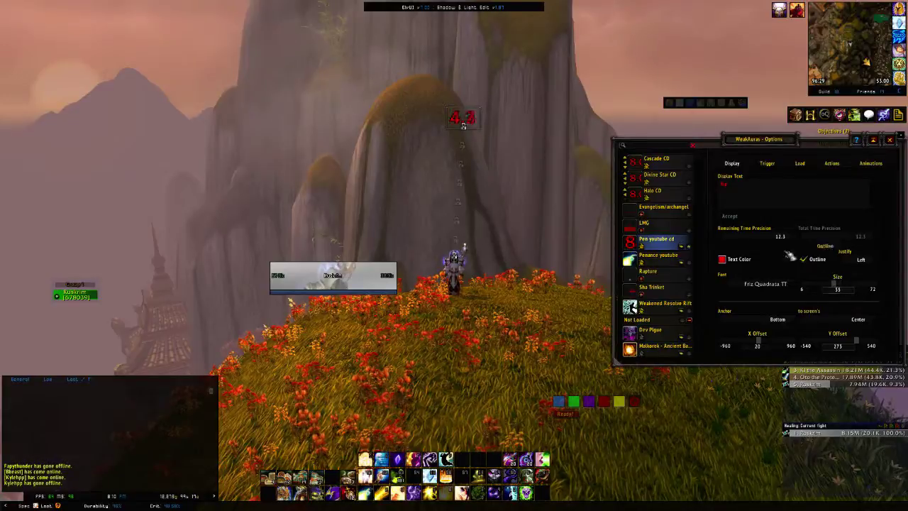
left_click(660, 257, "ctrl")
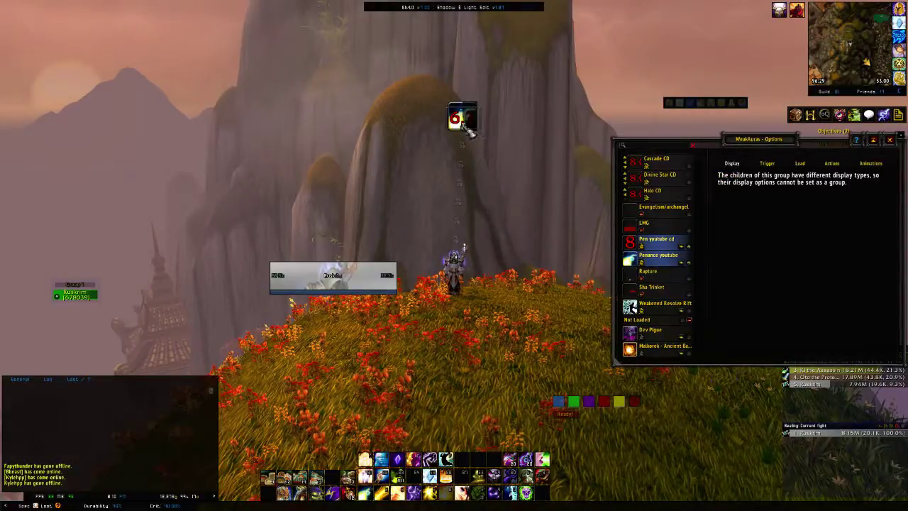
left_click_drag(465, 124, 465, 121)
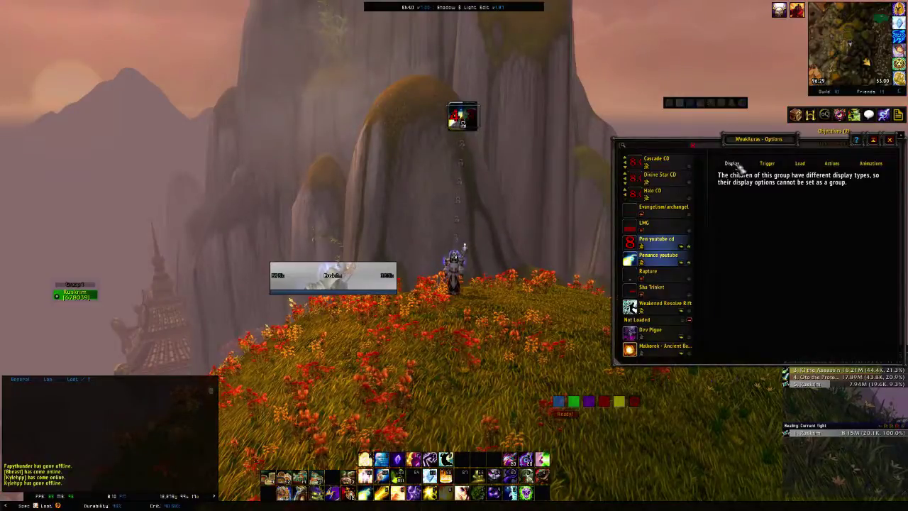
Step: Set the trigger of Pen youtube cd to type Status with the status Cooldown Progress (Spell)
left_click(664, 243)
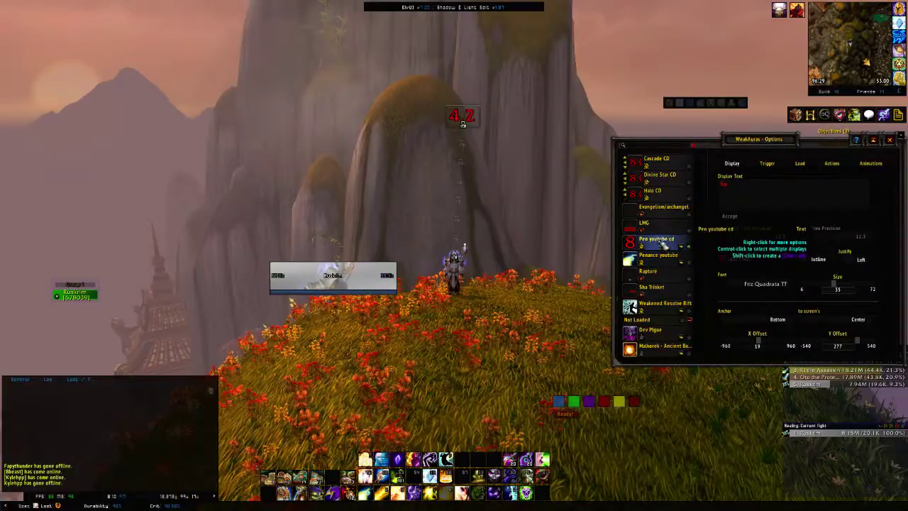
left_click(768, 164)
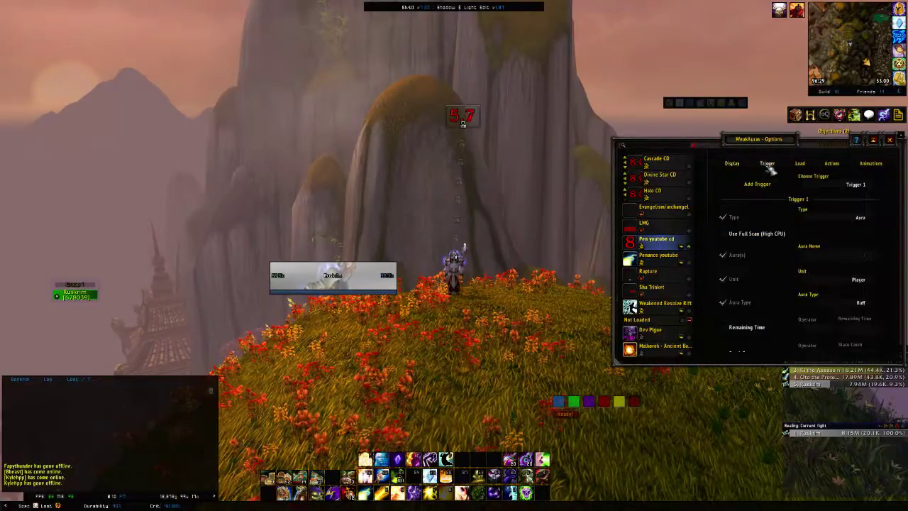
left_click(877, 218)
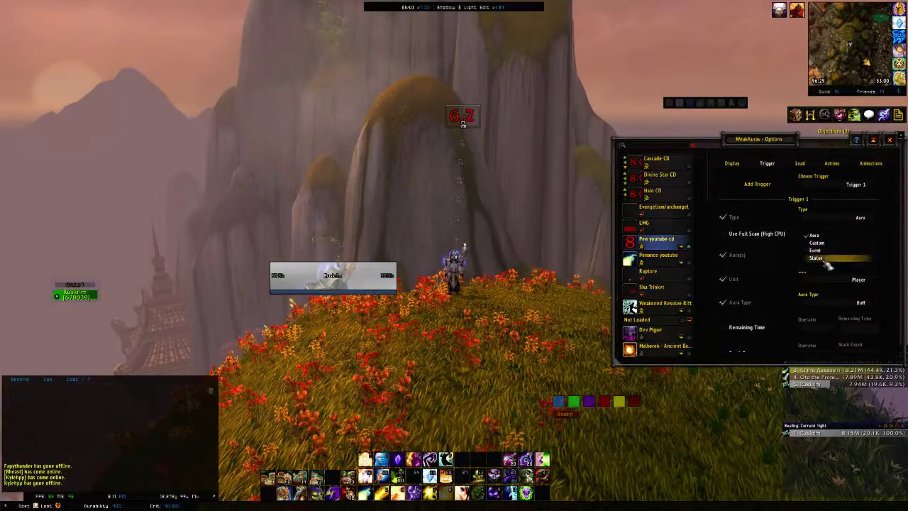
left_click(831, 259)
left_click(884, 244)
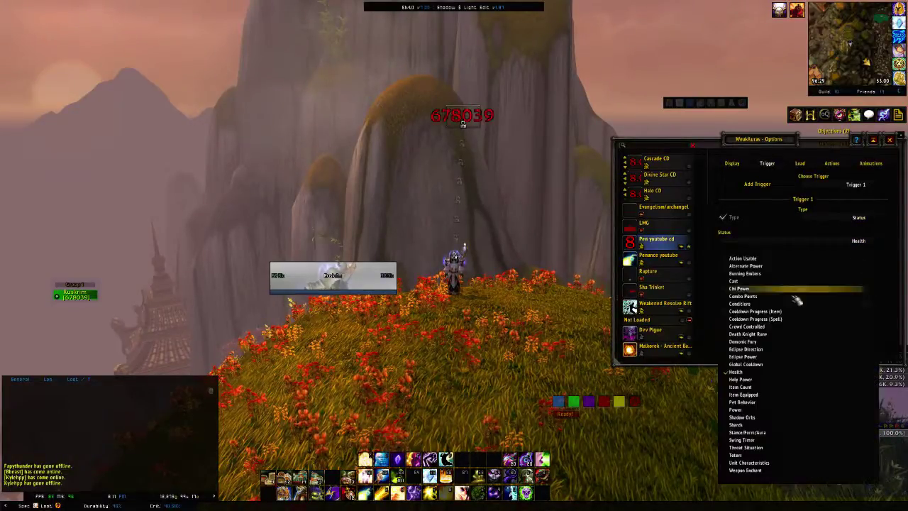
left_click(796, 320)
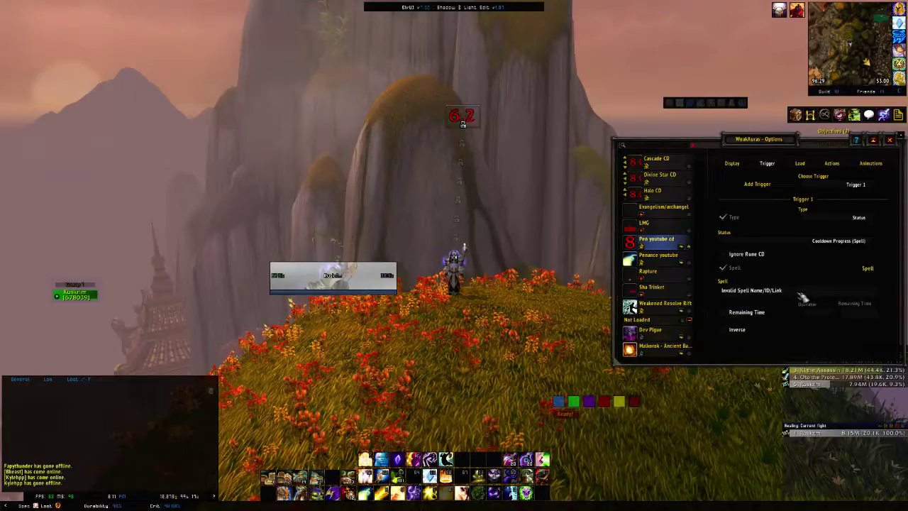
Step: Replace the invalid spell entry in the Pen youtube cd trigger with Penance
key("BackSpace")
key("BackSpace")
key("BackSpace")
key("BackSpace")
key("BackSpace")
key("BackSpace")
key("BackSpace")
key("BackSpace")
key("BackSpace")
key("BackSpace")
key("BackSpace")
key("BackSpace")
key("BackSpace")
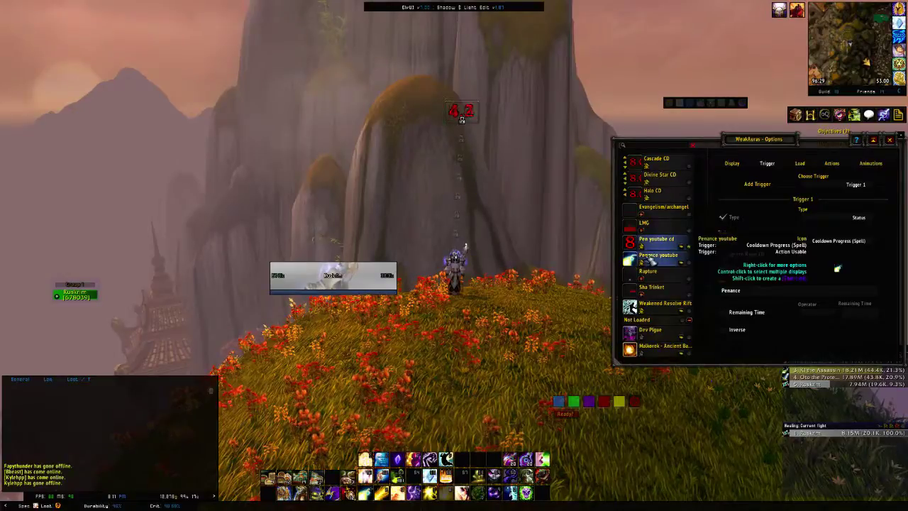
Step: Realign the cooldown text over the icon with both Penance displays selected, close the Lua error windows, and reselect only Pen youtube cd
left_click(660, 262, "ctrl")
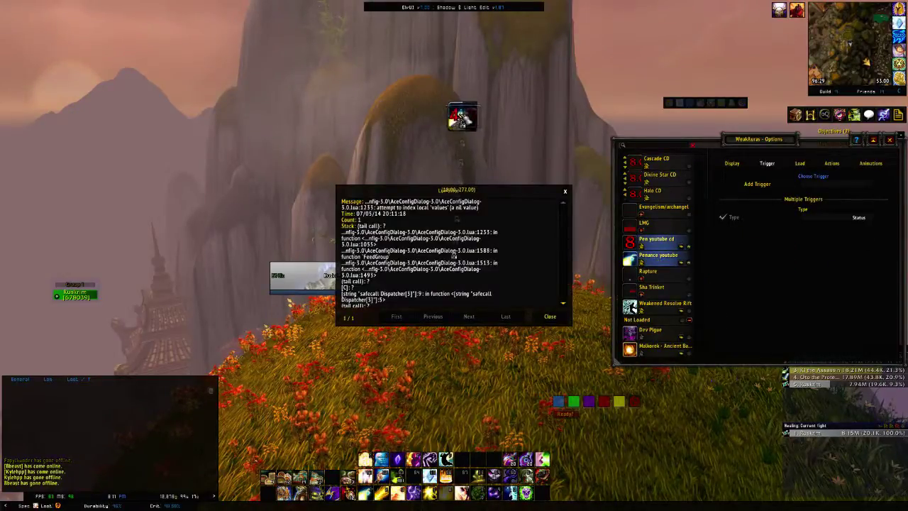
left_click(558, 317)
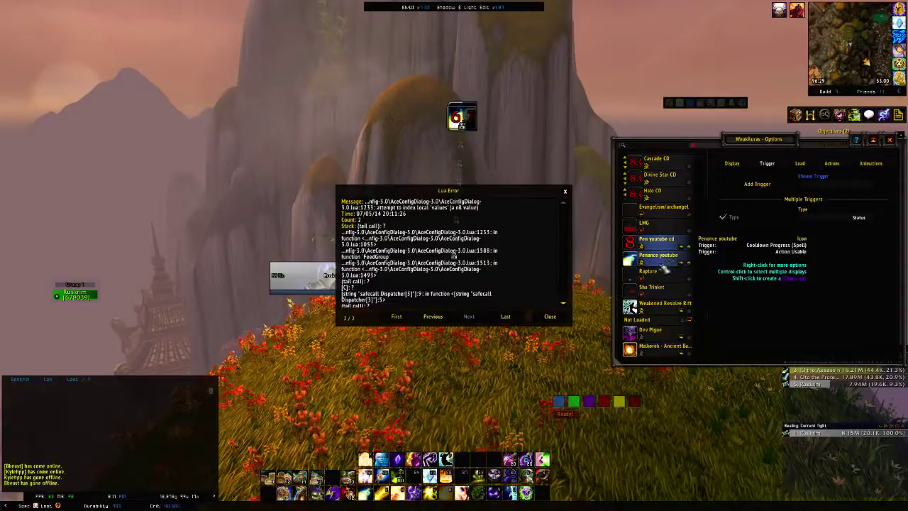
left_click(551, 320)
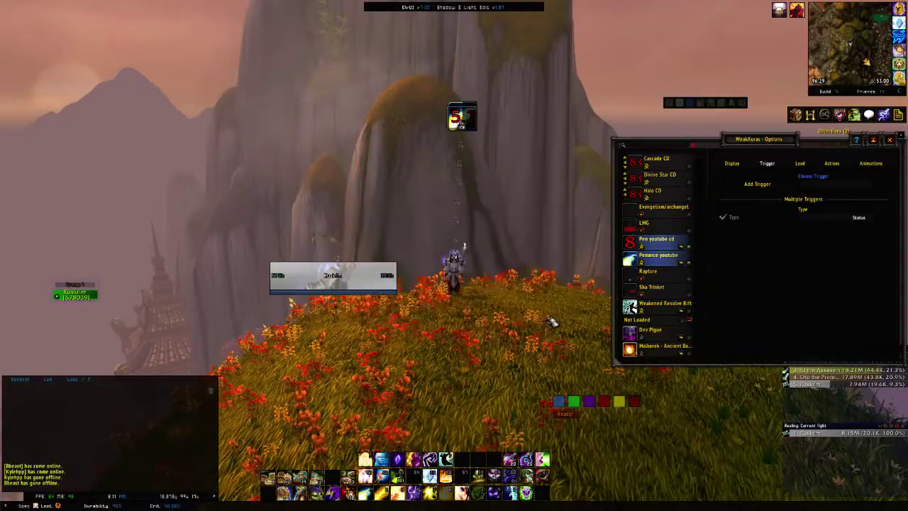
left_click(662, 243)
Step: Create a new group display named youtube
scroll(667, 245, "up", 10)
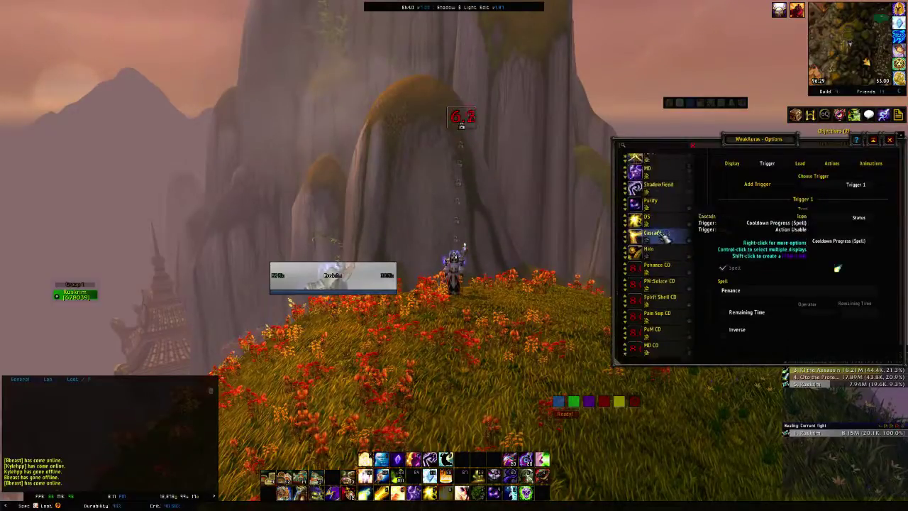
left_click(643, 159)
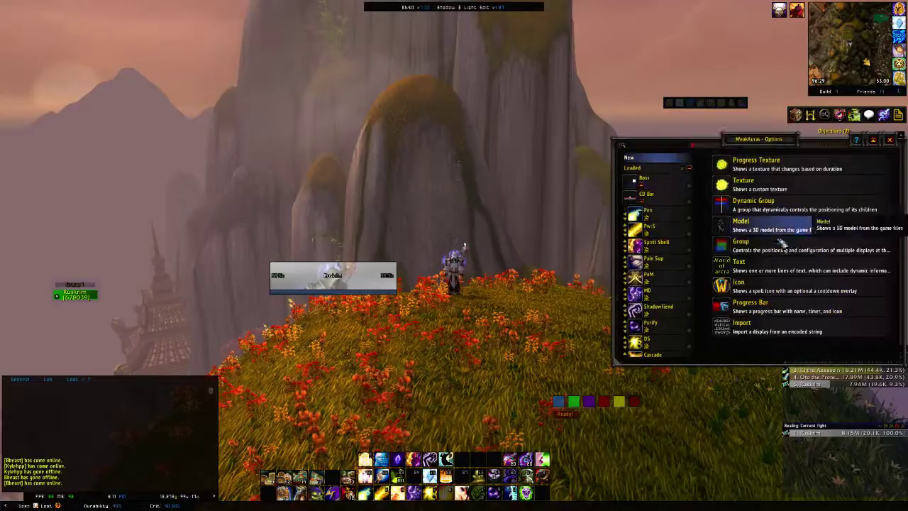
left_click(771, 255)
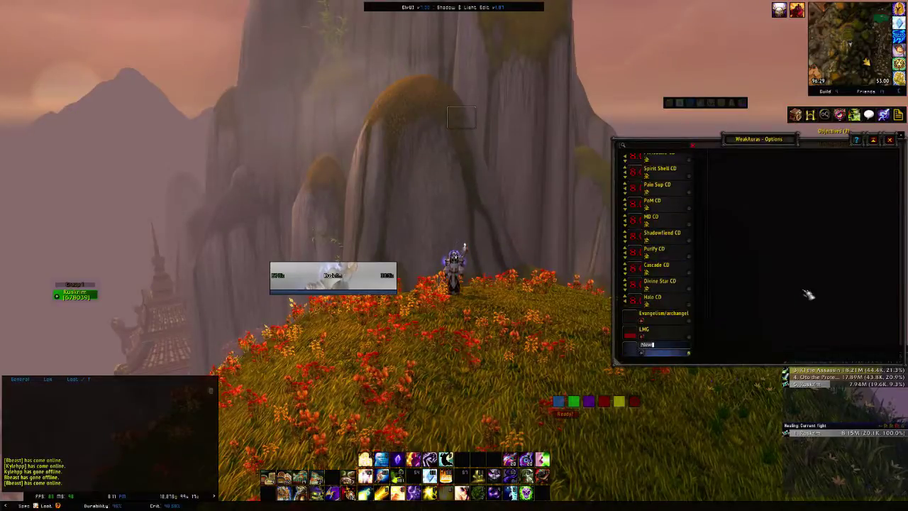
type("ysutube")
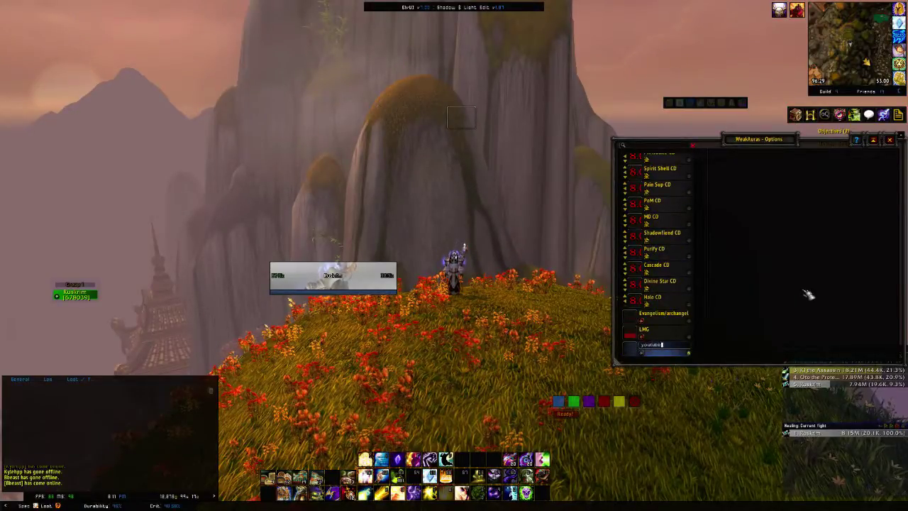
key("Return")
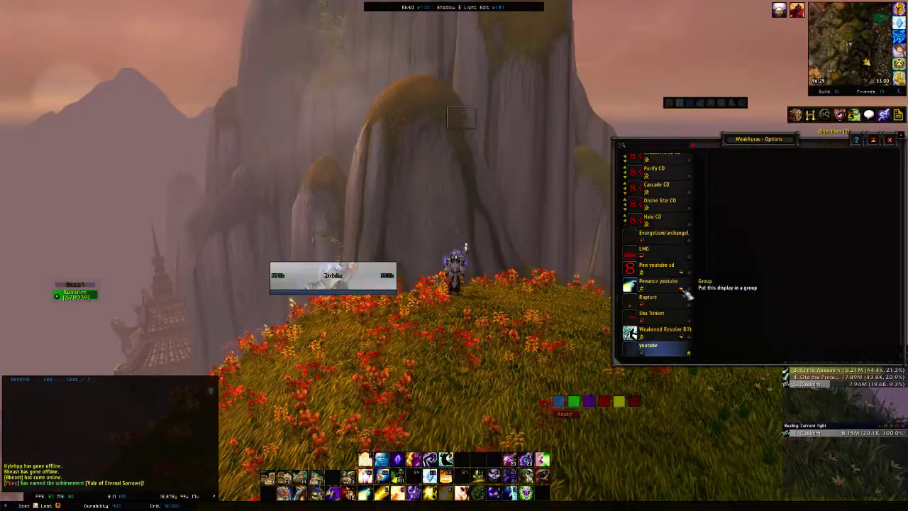
Step: Put the Penance youtube icon and the Pen youtube cd text into the youtube group
left_click(686, 293)
left_click(663, 352)
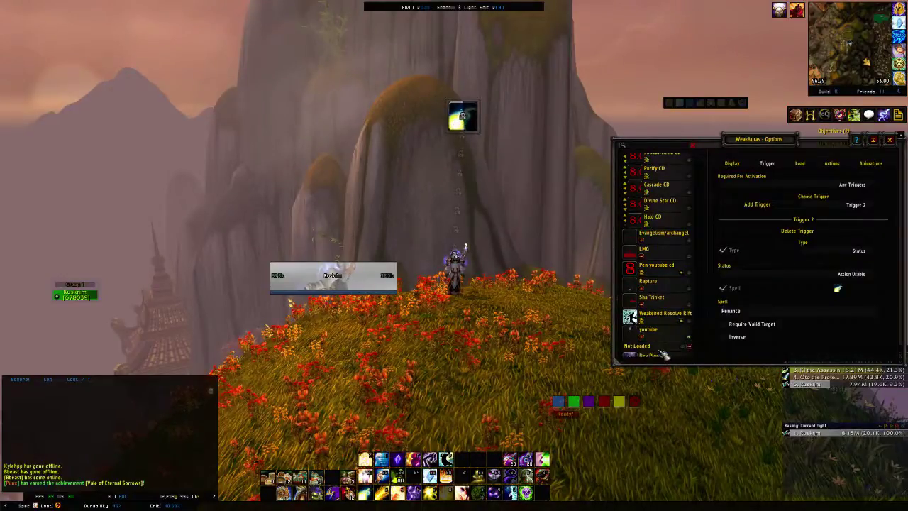
left_click(685, 277)
left_click(660, 330)
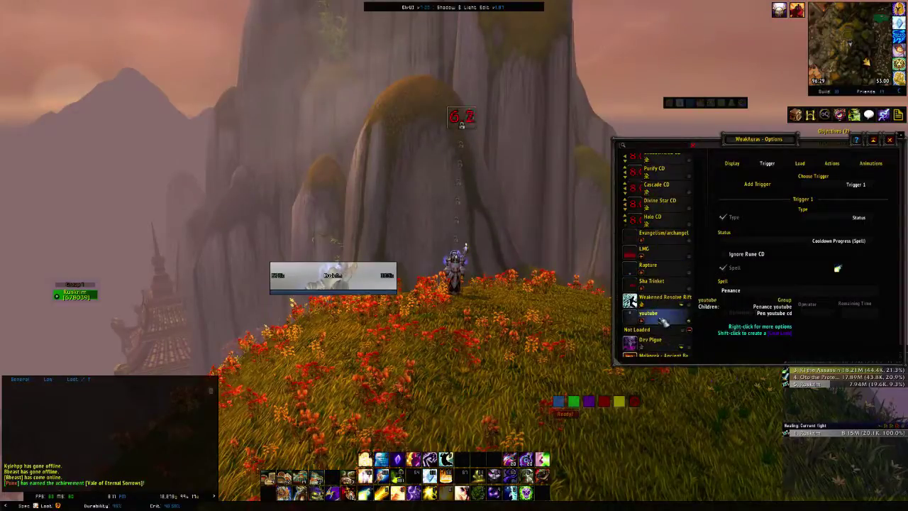
Step: Select the youtube group and expand it to show its child displays
left_click(660, 318)
left_click(564, 319)
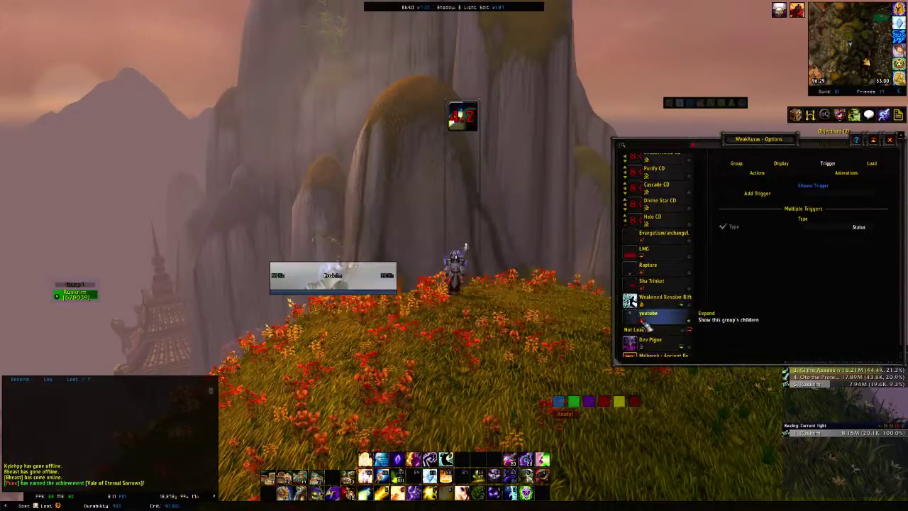
left_click(643, 321)
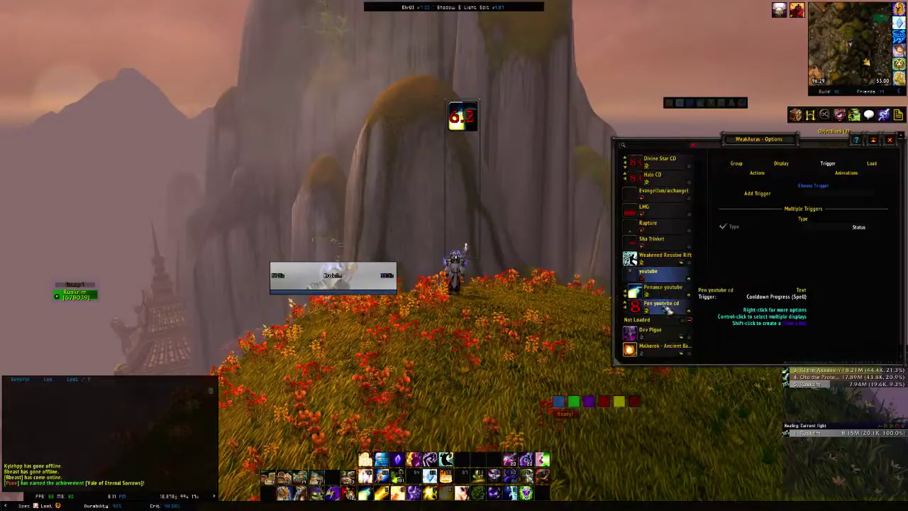
Step: Close the options and cast Penance to test the icon and its cooldown text in the game
key("2")
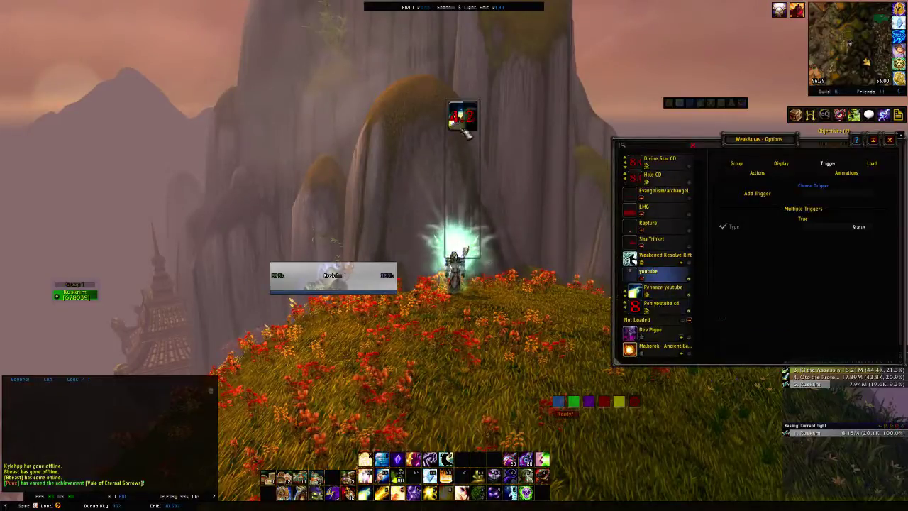
key("2")
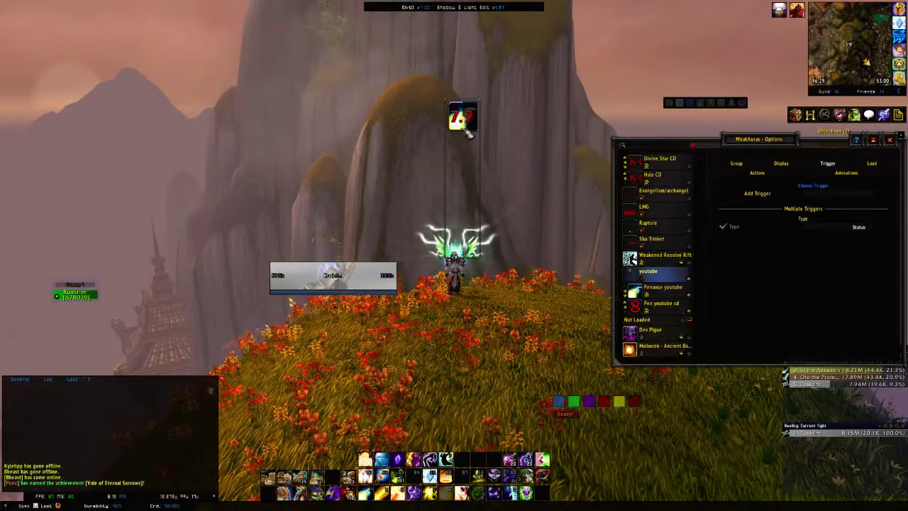
left_click(895, 142)
left_click_drag(567, 166, 497, 178)
key("w")
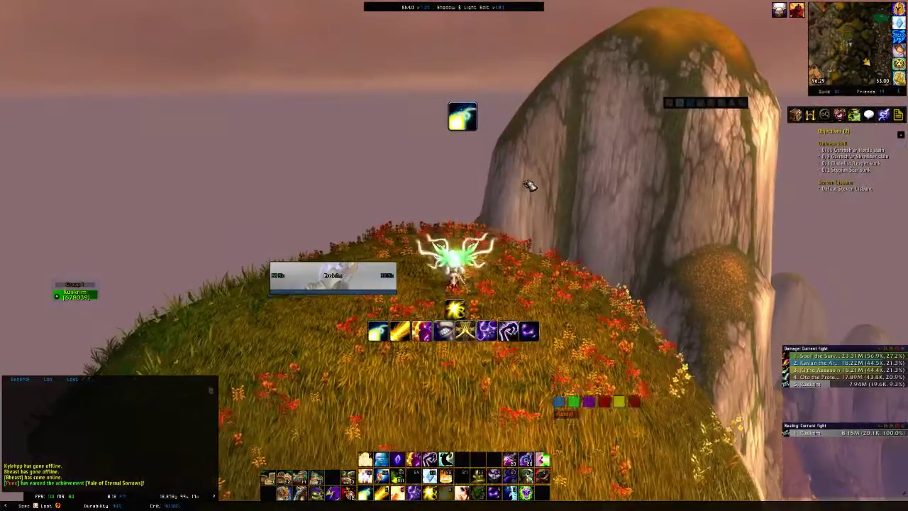
key("1")
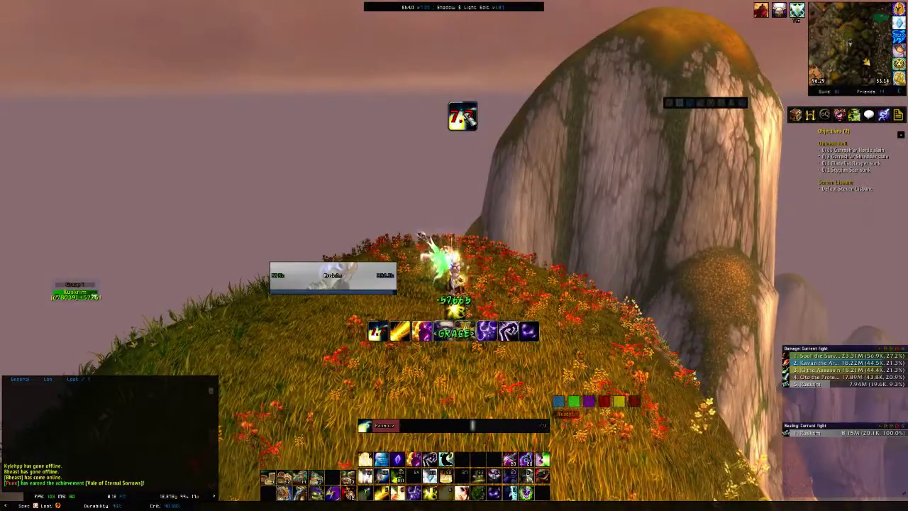